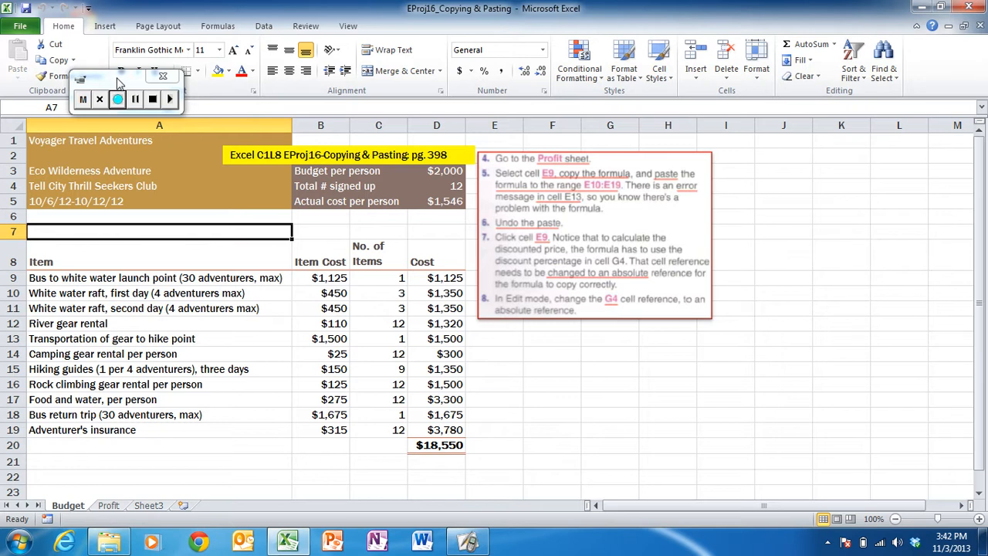
- Switch to the Profit sheet
left_click_drag(118, 83, 770, 152)
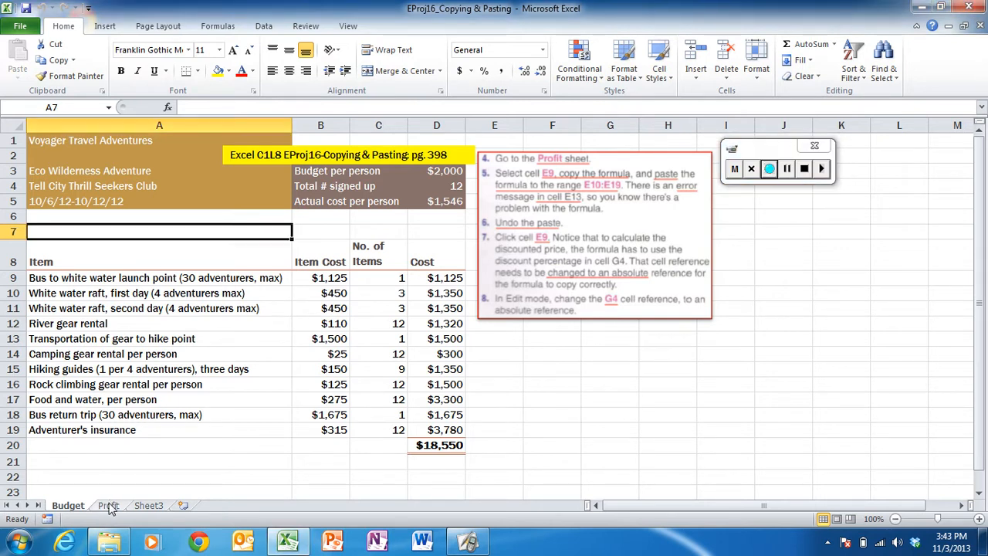
left_click(108, 506)
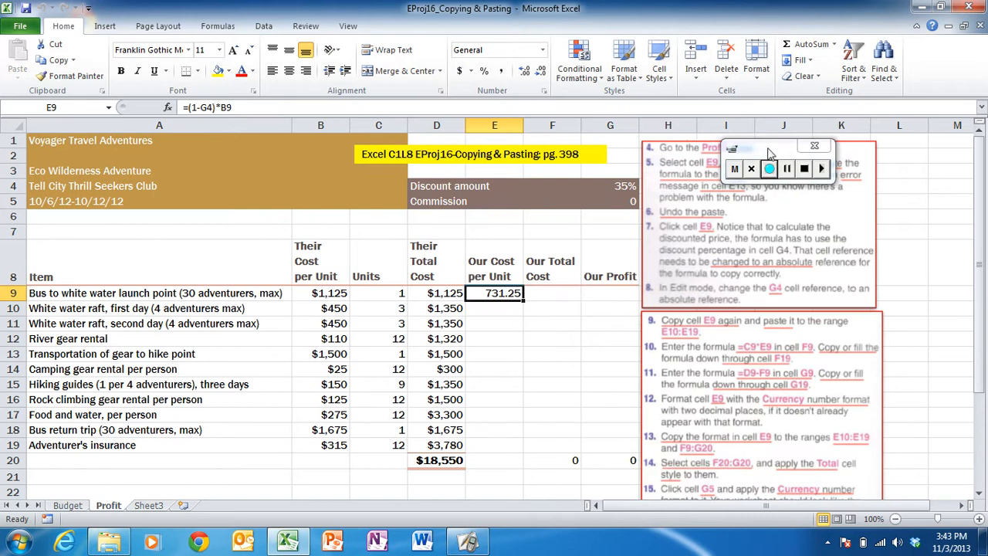
left_click_drag(768, 152, 522, 204)
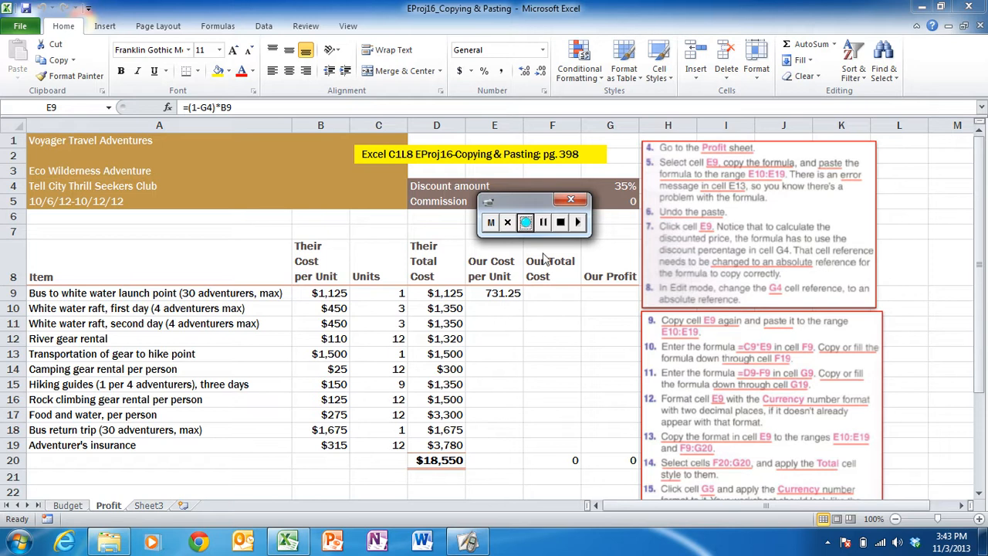
- Copy the formula in cell E9 to the range E10:E19 and undo the paste
left_click(496, 294)
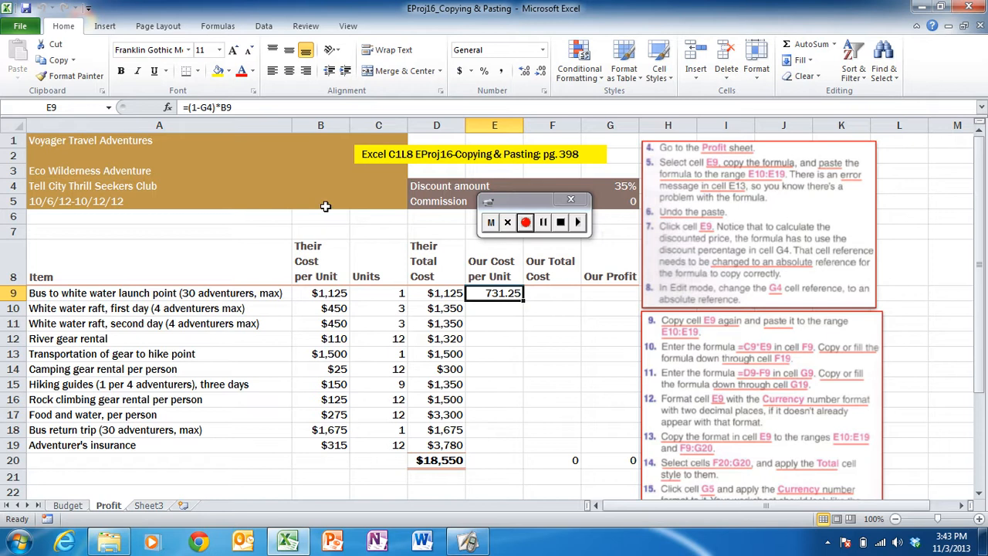
left_click(58, 65)
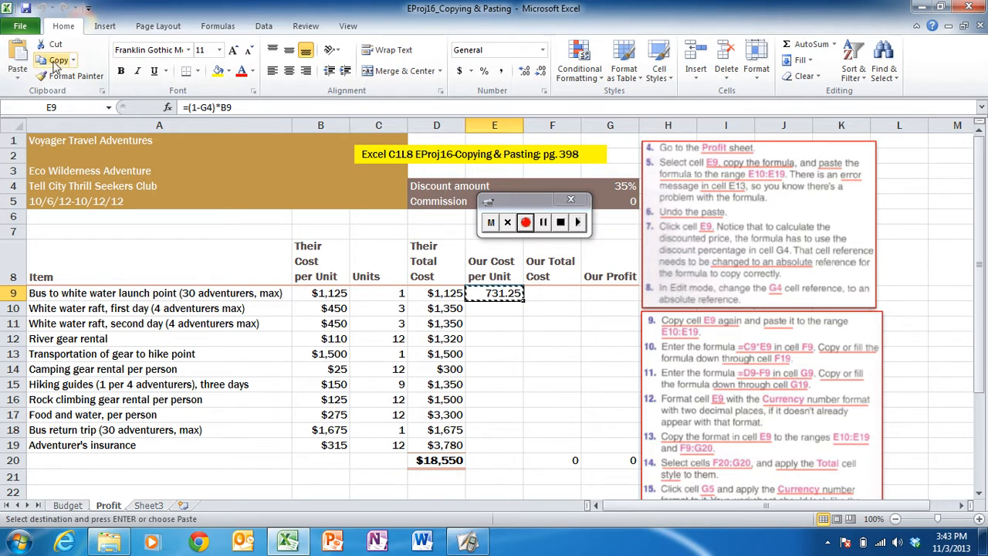
left_click(486, 306)
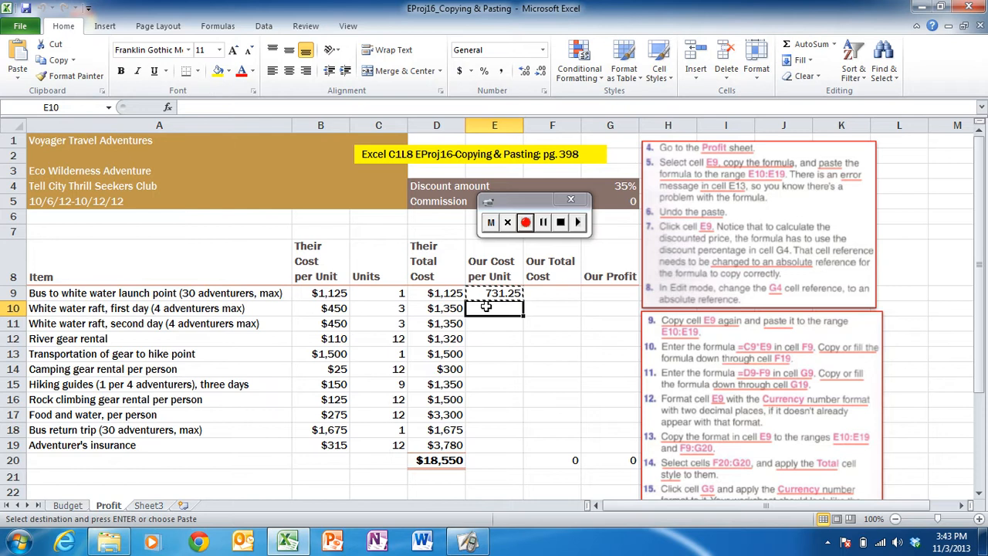
left_click_drag(486, 306, 490, 446)
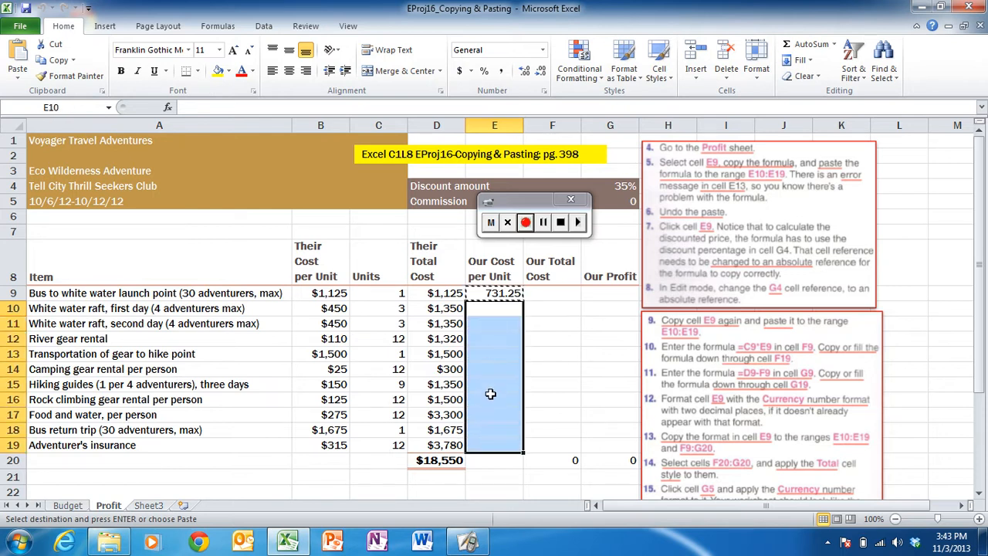
key("Return")
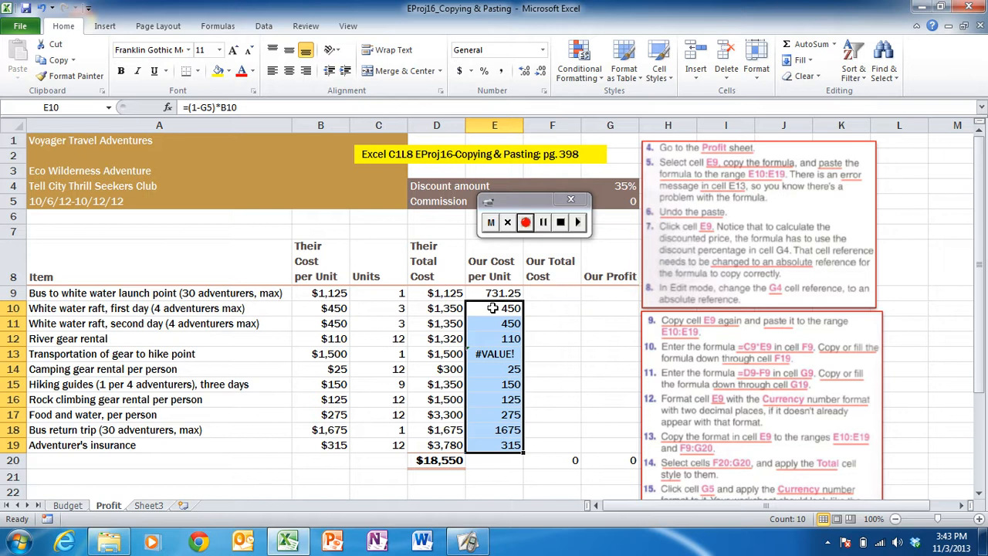
left_click(41, 9)
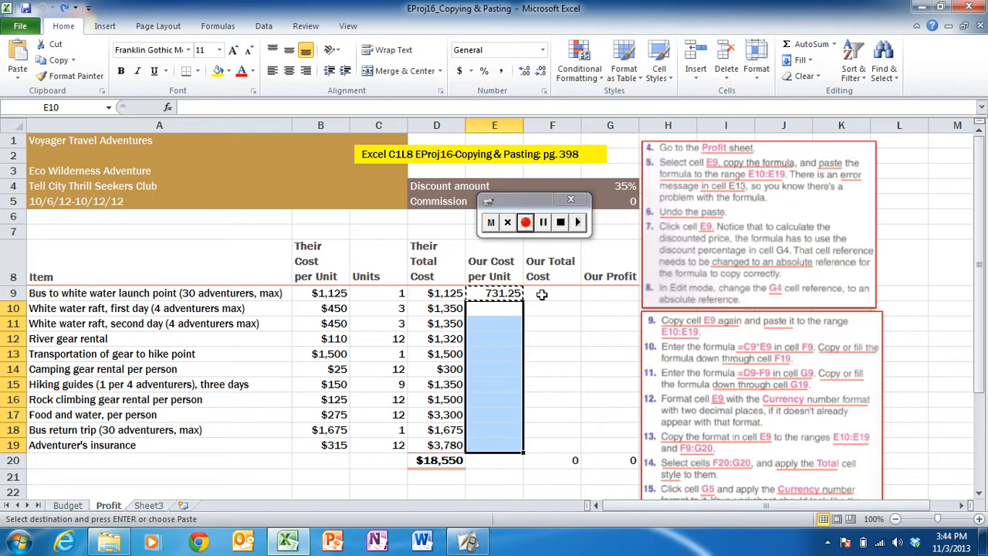
key("Escape")
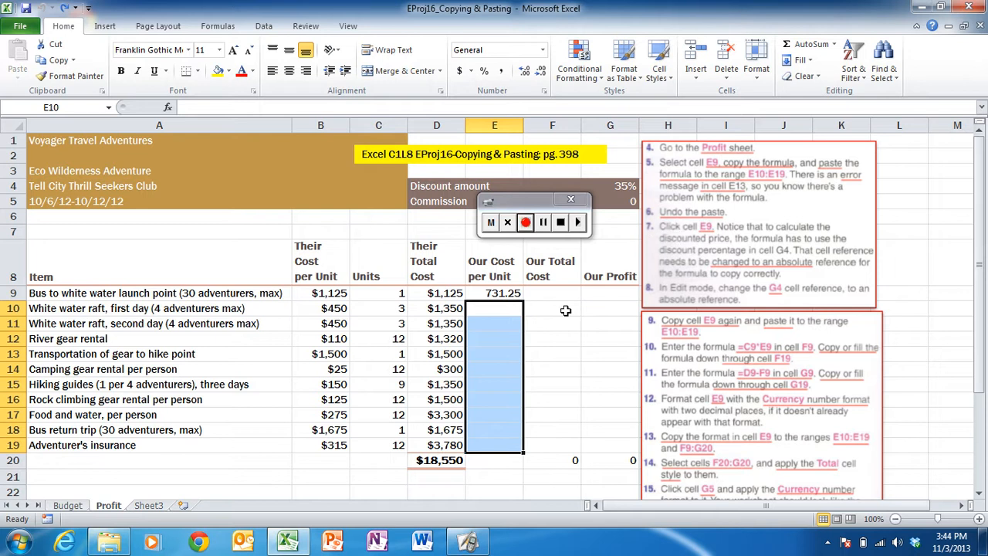
- Make the G4 reference in cell E9's formula absolute, so the formula reads =(1-$G$4)*B9
left_click(497, 293)
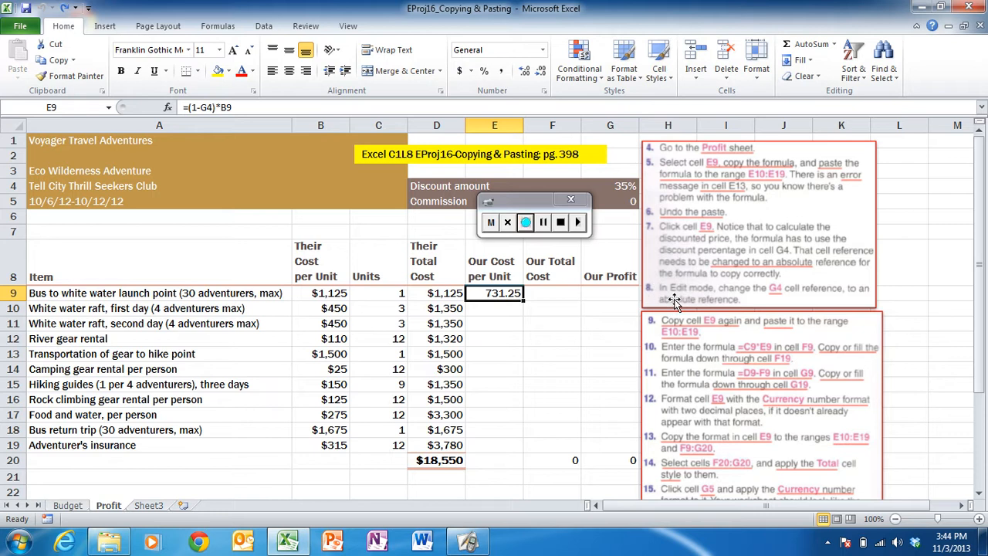
key("F2")
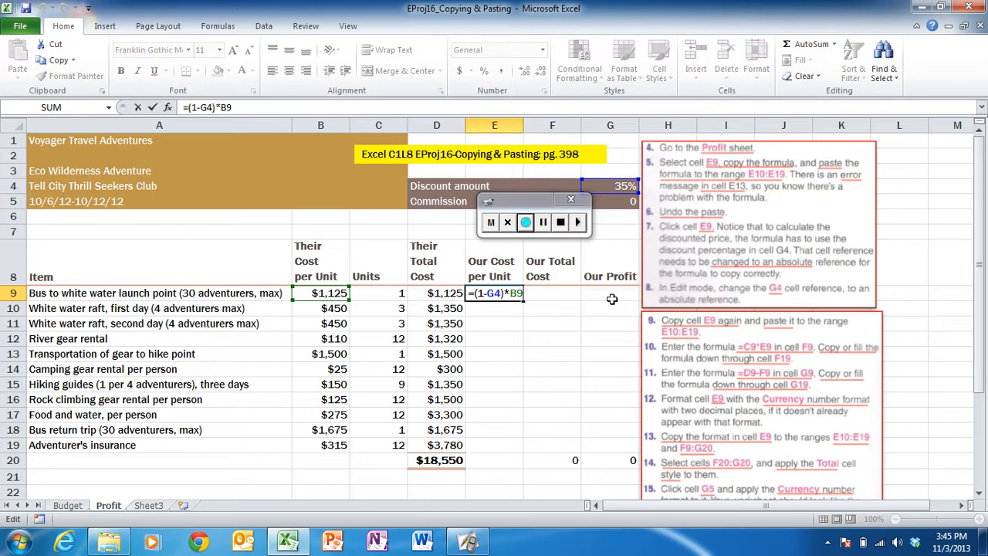
left_click(493, 294)
left_click(495, 293)
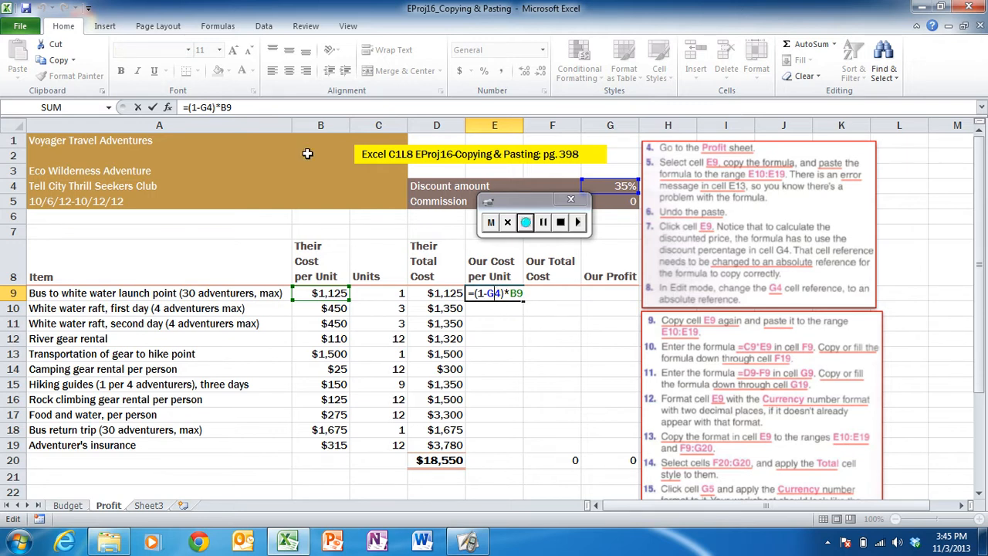
left_click(207, 107)
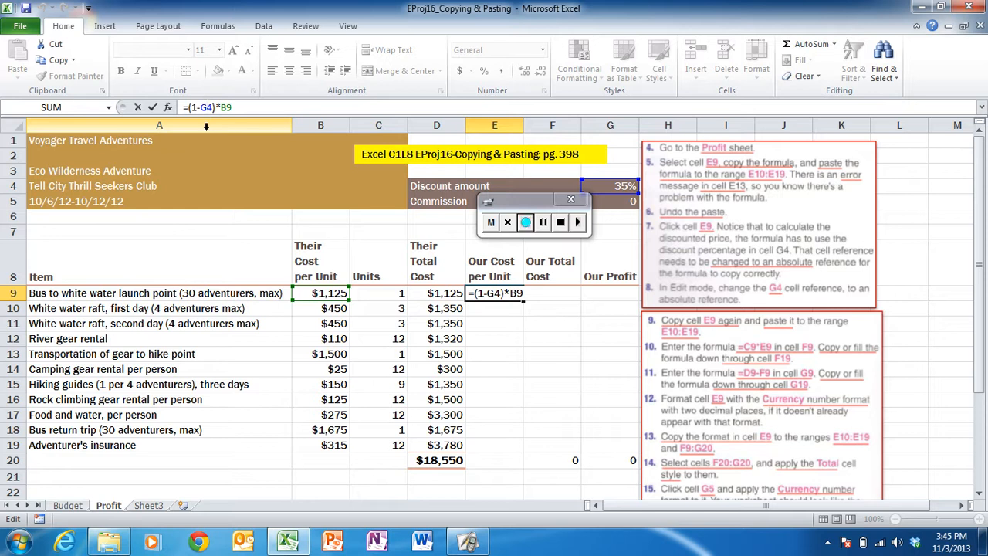
type("4")
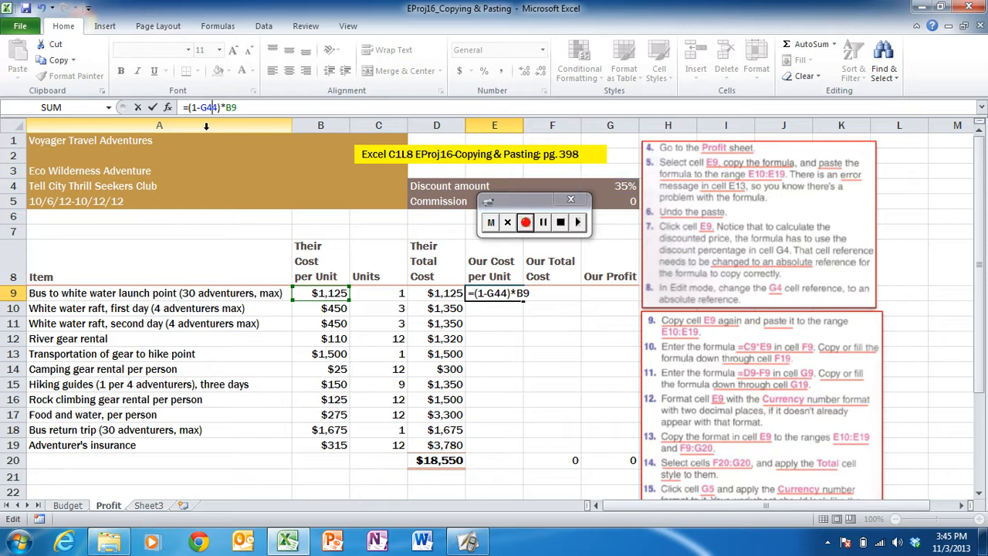
key("BackSpace")
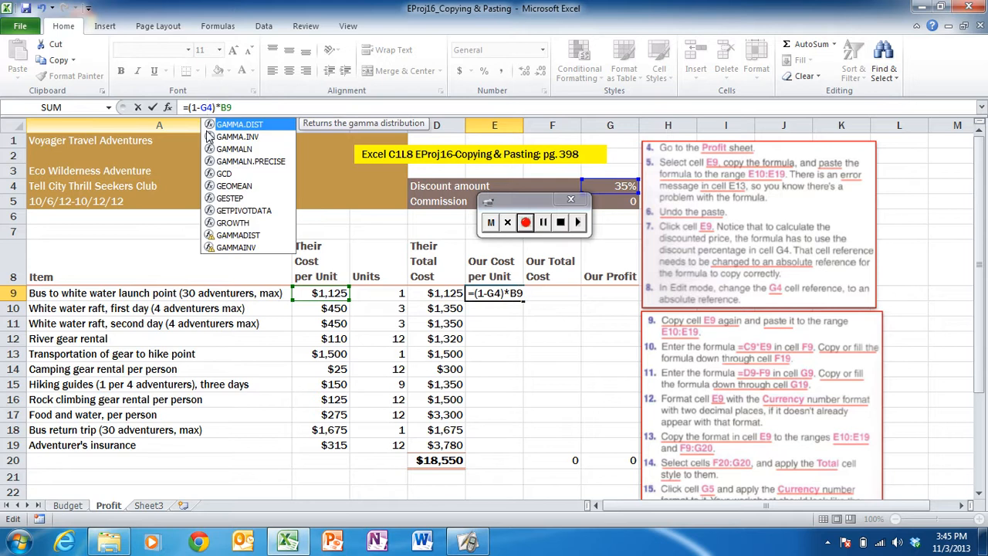
key("F4")
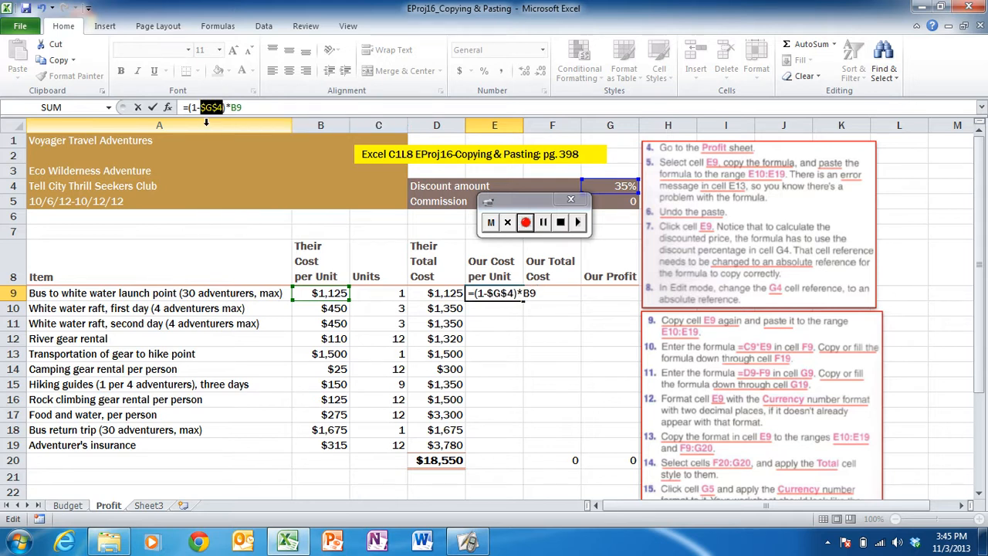
left_click(247, 109)
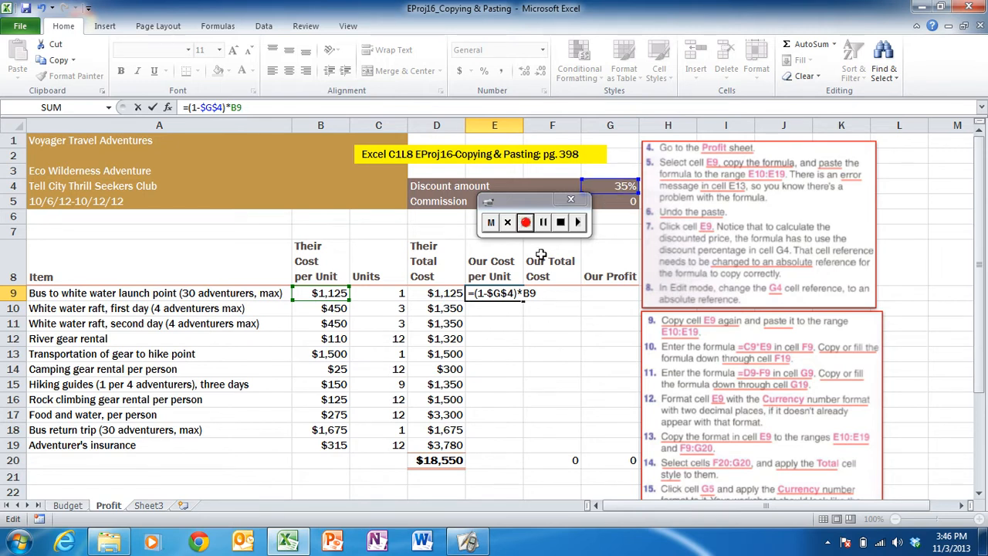
left_click(265, 113)
key("Return")
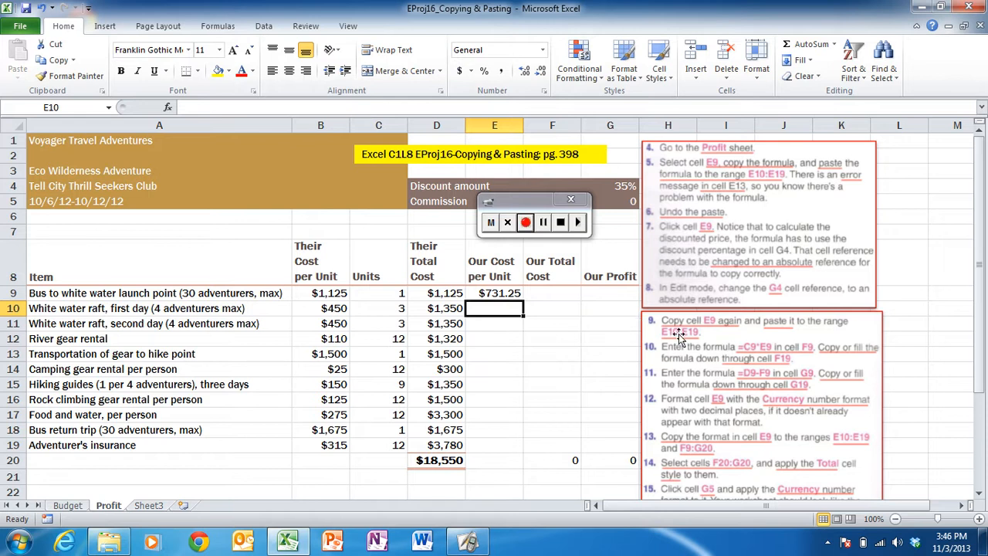
- Copy the revised formula in cell E9 and paste it to the range E10:E19
left_click(498, 298)
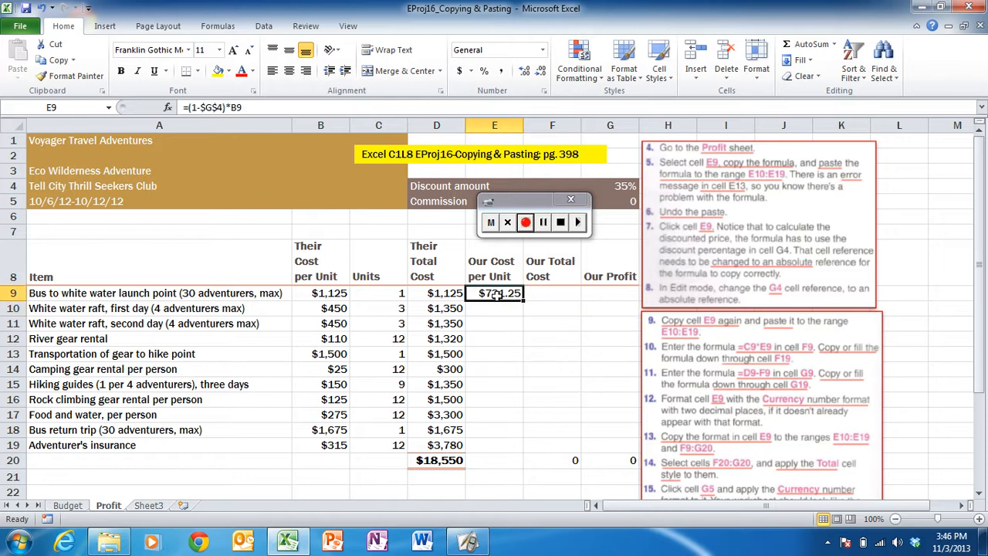
left_click(62, 65)
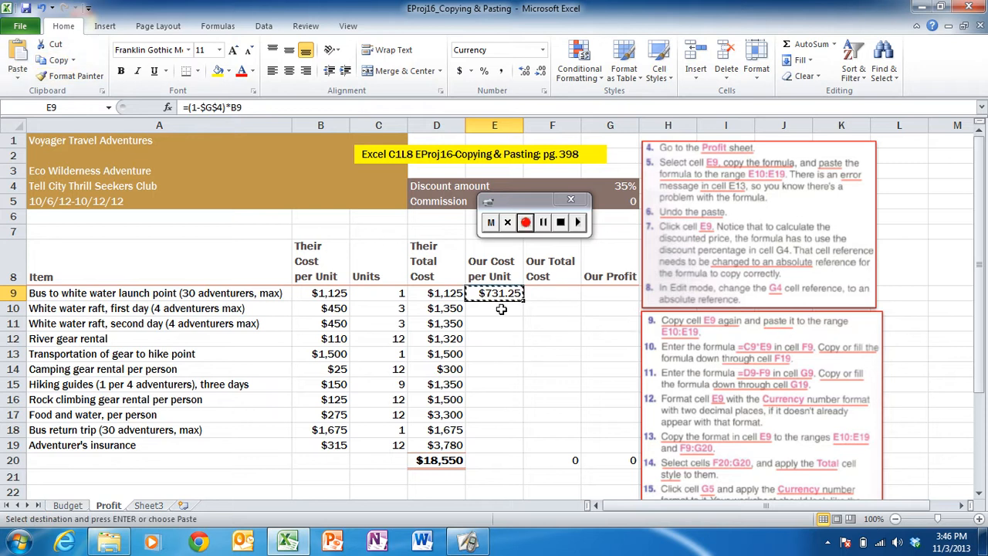
left_click_drag(505, 309, 498, 440)
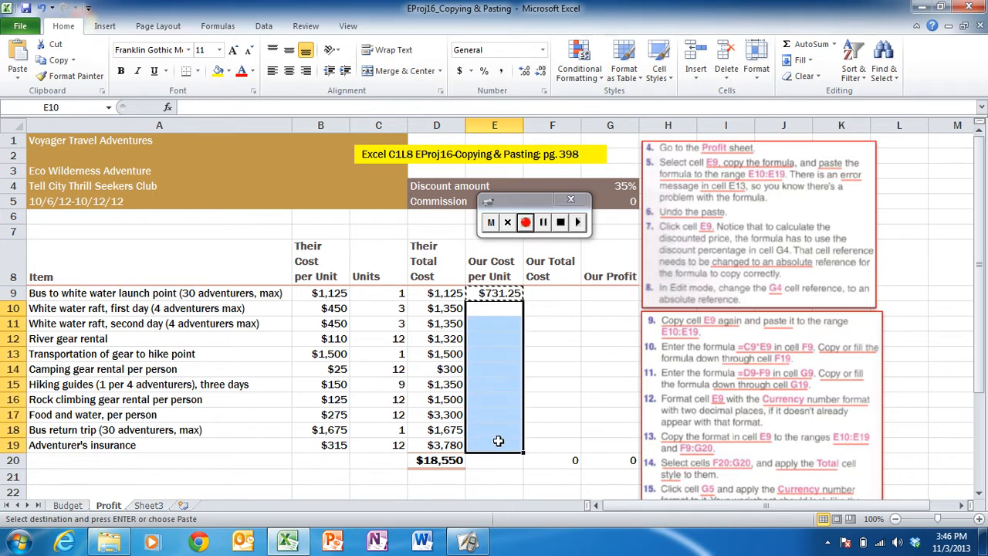
left_click(21, 54)
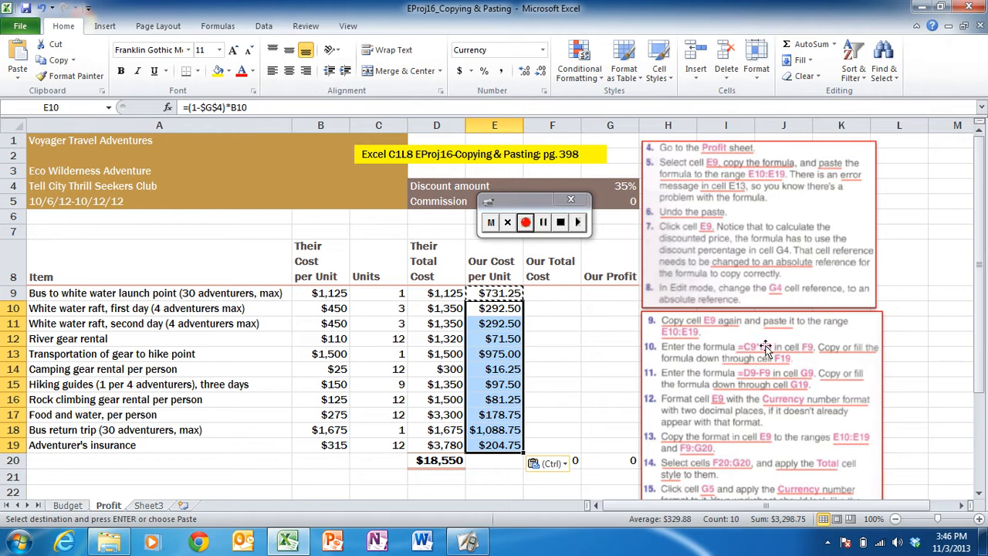
- Enter the formula =C9*E9 in cell F9 and fill it down through cell F19
left_click(567, 296)
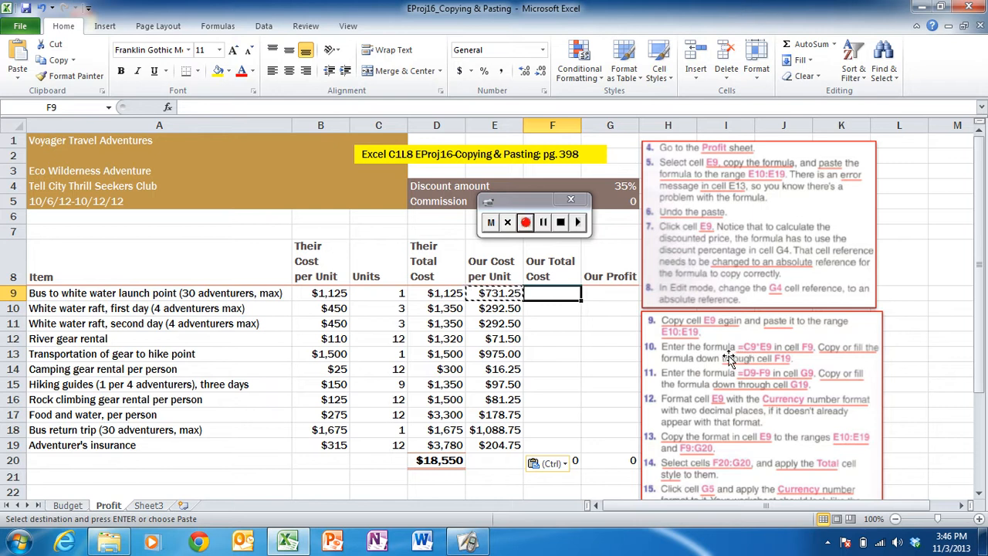
type("=")
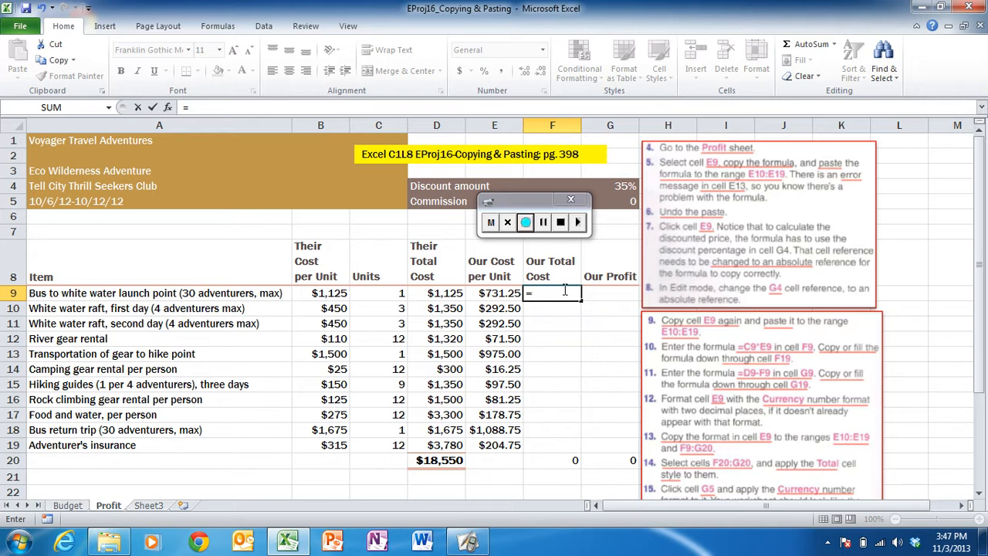
type("c9")
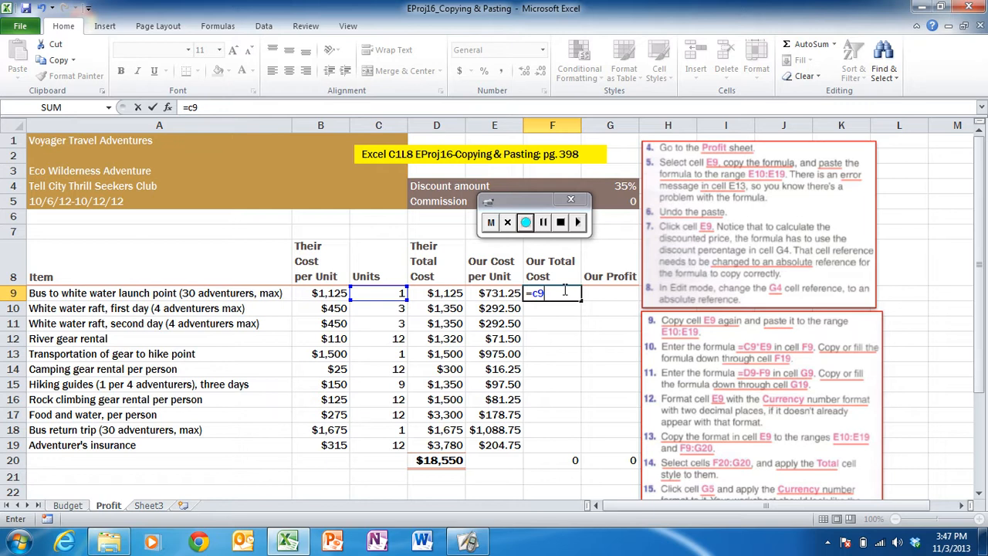
type("*")
type("e9")
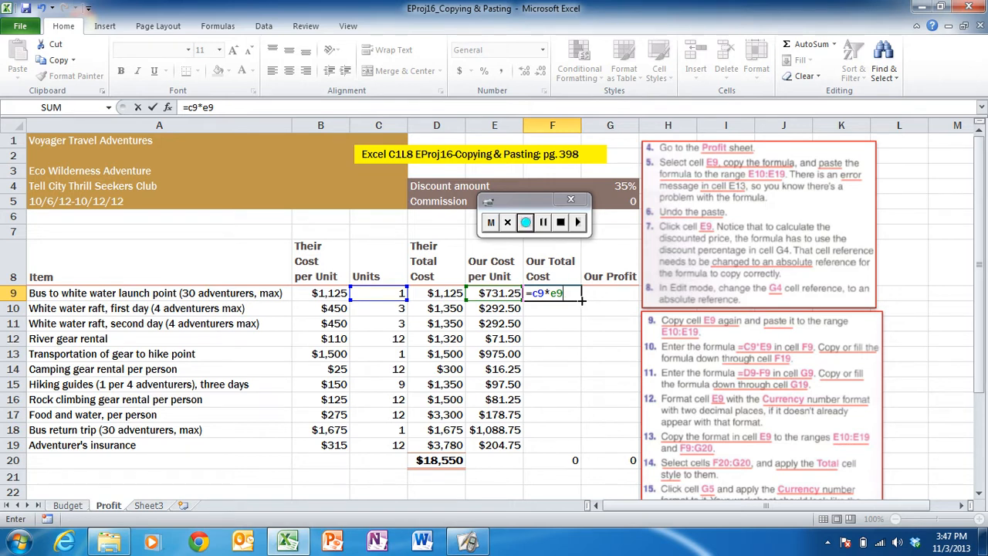
left_click_drag(582, 301, 581, 459)
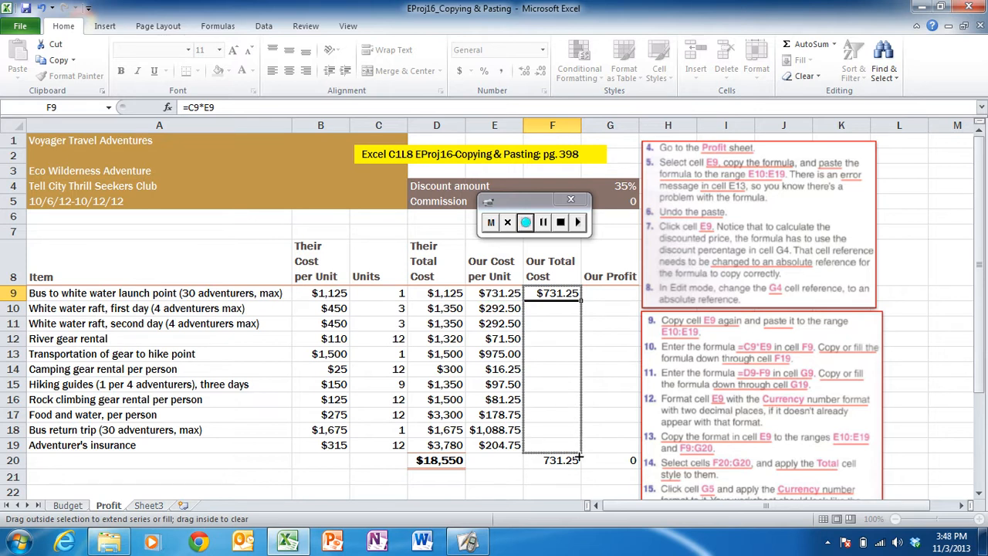
left_click_drag(580, 458, 578, 456)
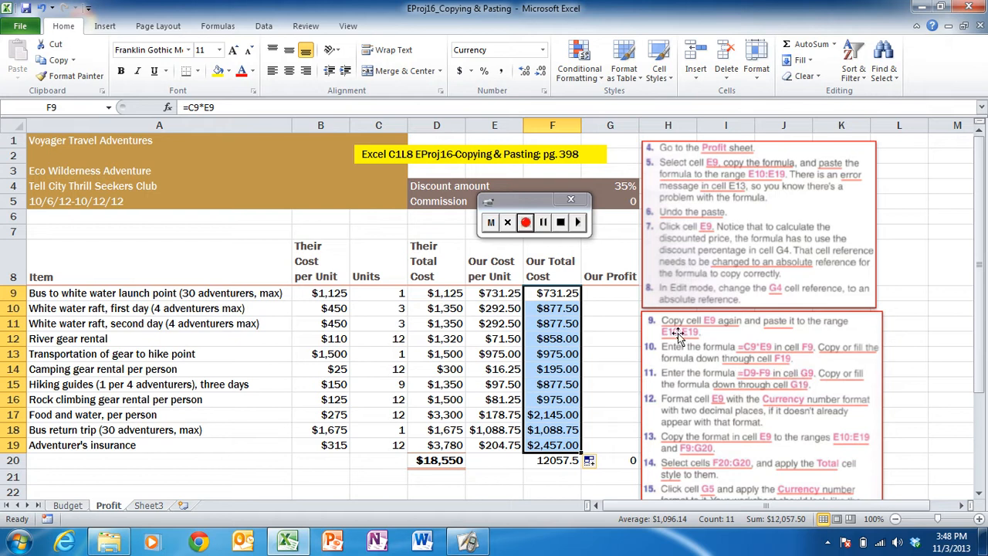
- Enter the formula =D9*F9 in cell G9 and fill it down through cell G19
left_click(617, 294)
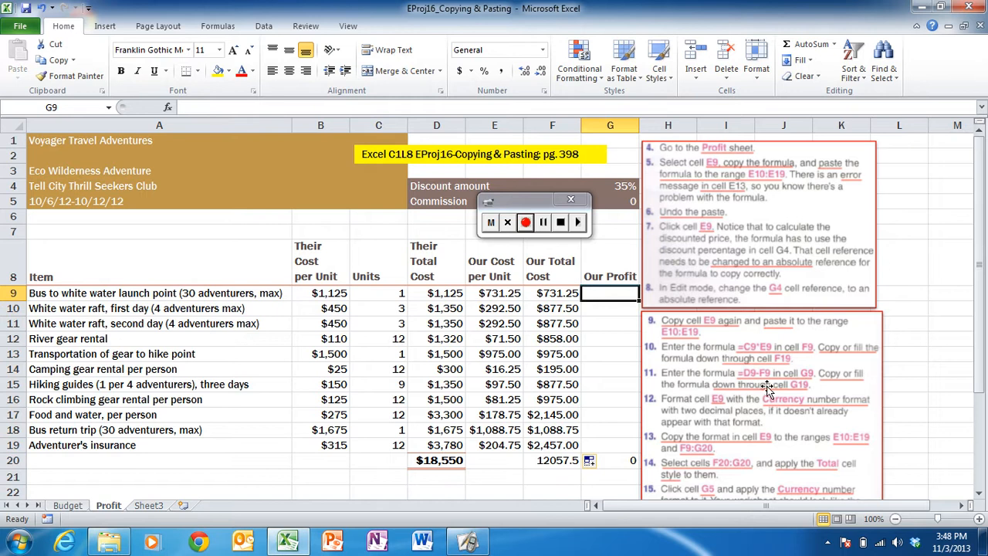
type("=")
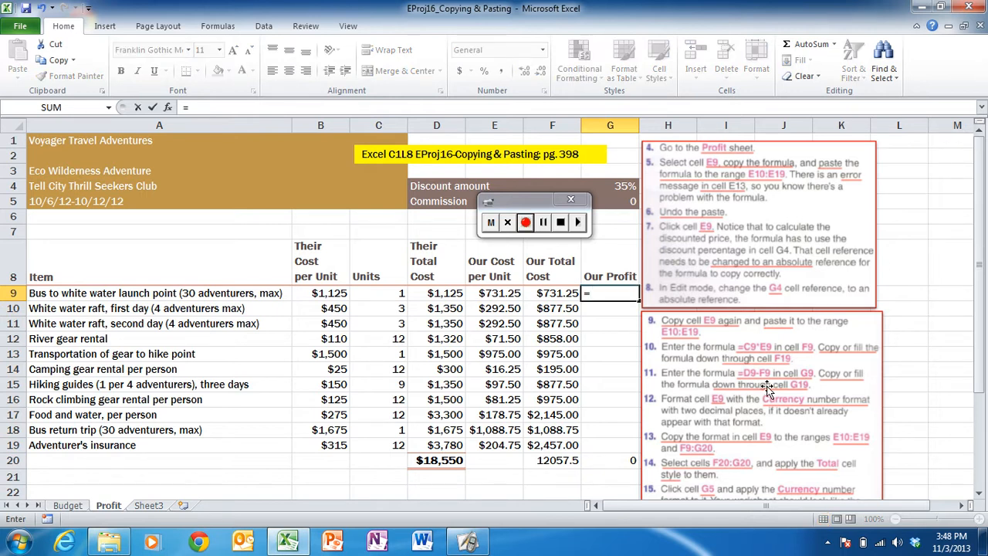
type("d9")
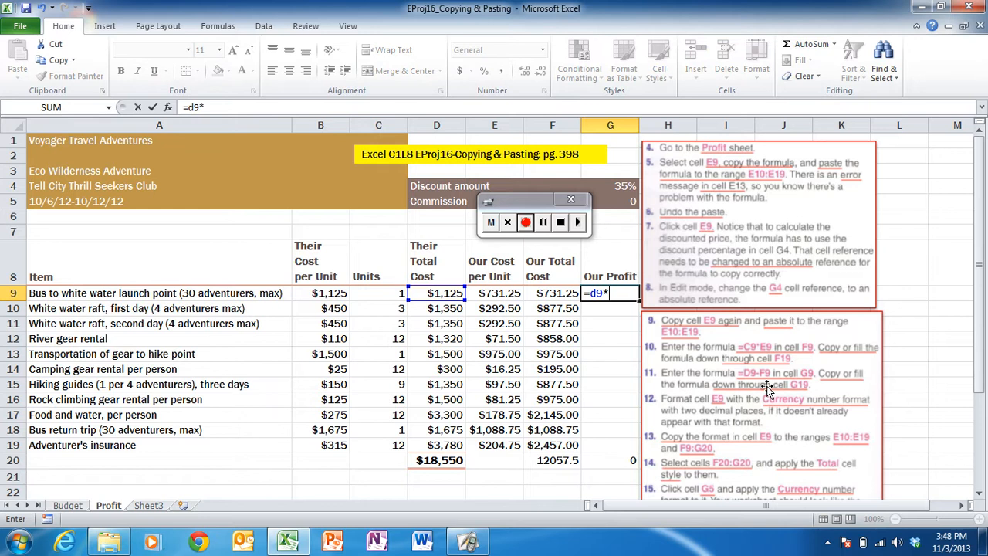
type("*f9")
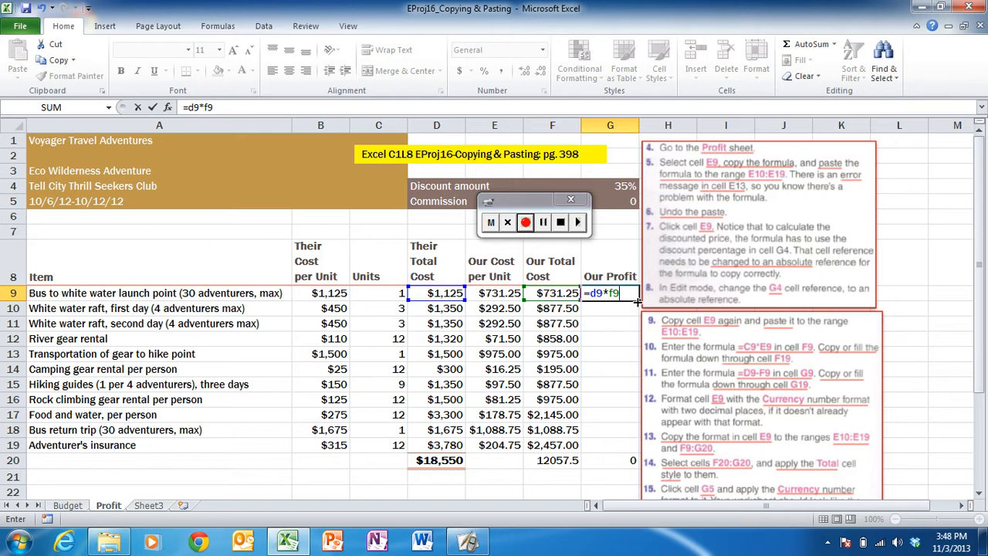
left_click_drag(637, 301, 635, 446)
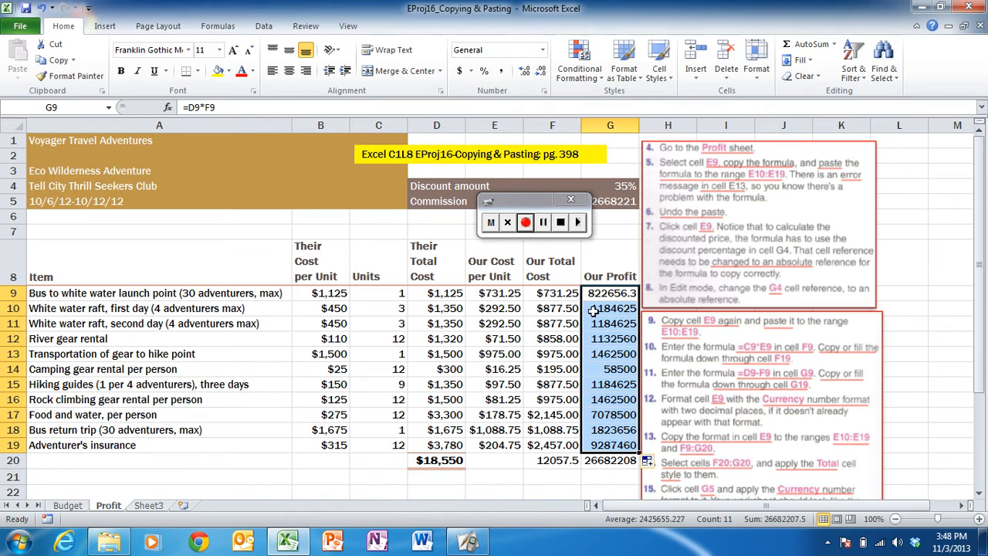
- Move the lower instruction picture slightly to the right
left_click(705, 383)
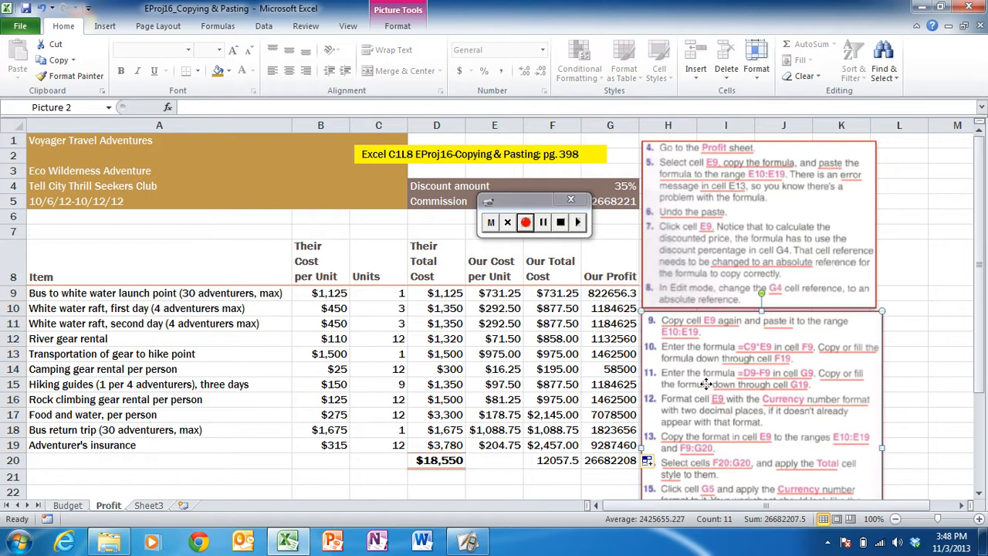
left_click_drag(705, 383, 713, 384)
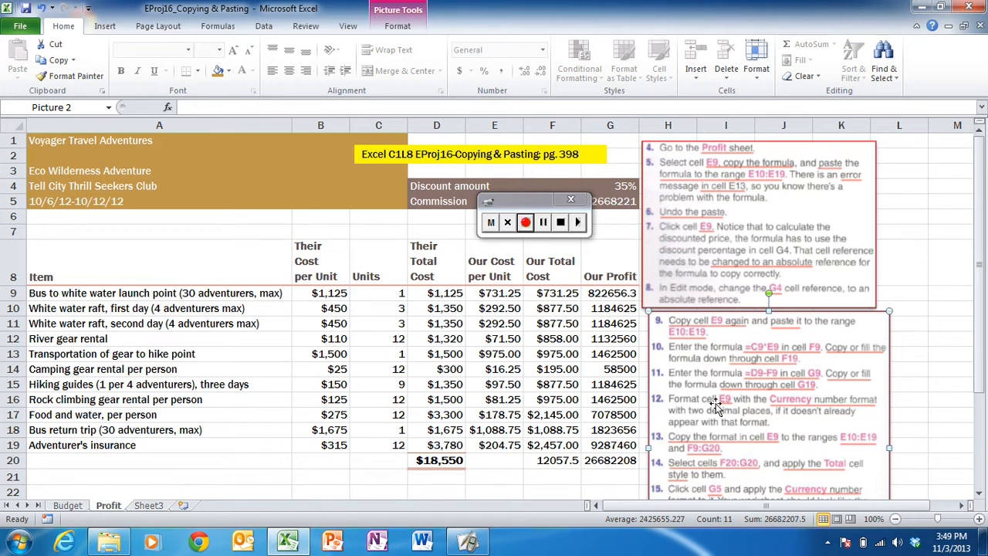
- Format cell E9 with the Currency number format
left_click(495, 294)
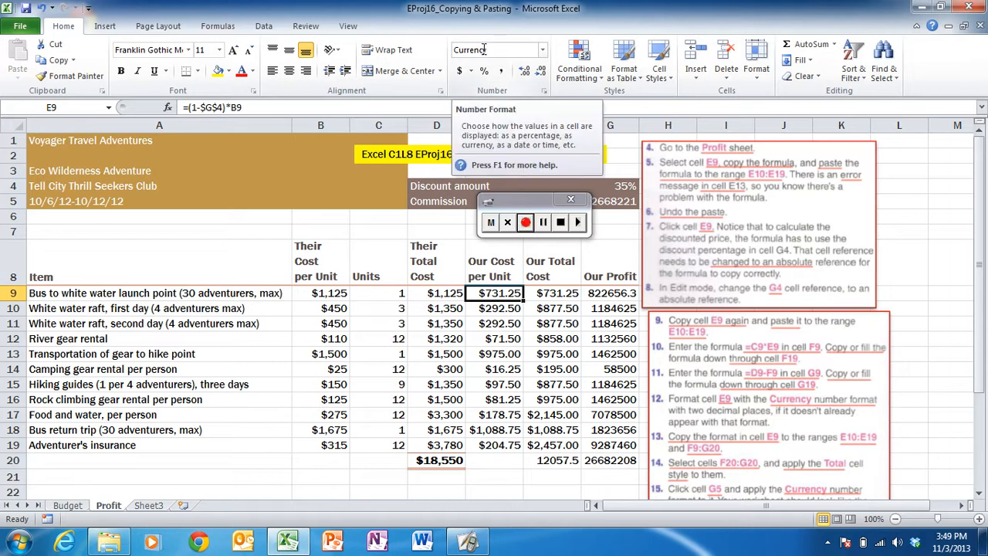
left_click(543, 50)
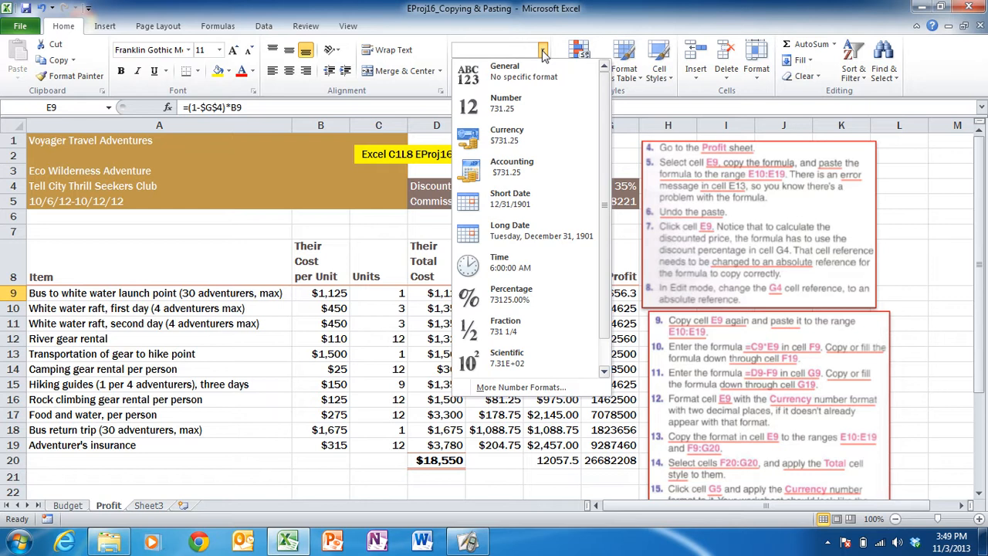
left_click(503, 138)
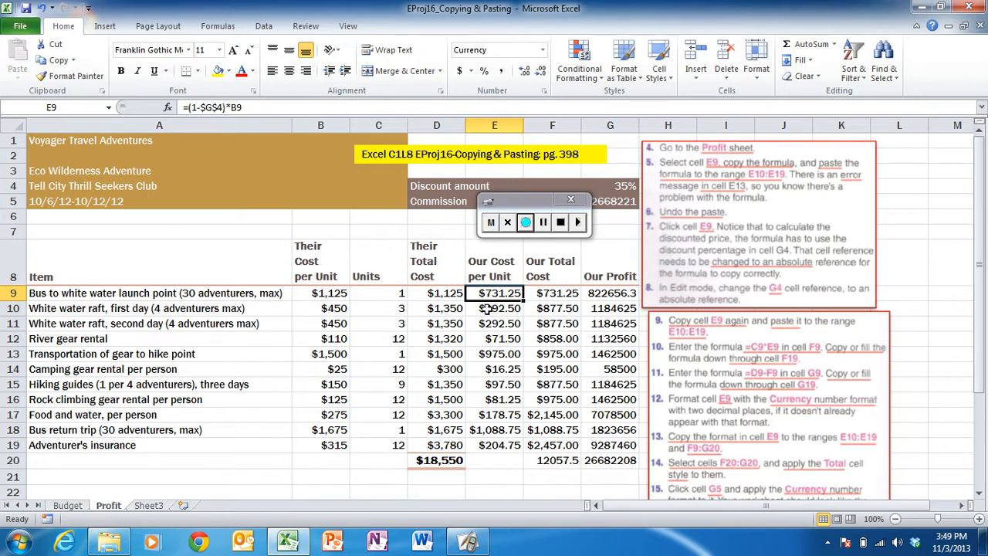
- Copy the format of cell E9 to the ranges E10:E19 and F9:F20 with the Format Painter
left_click(58, 65)
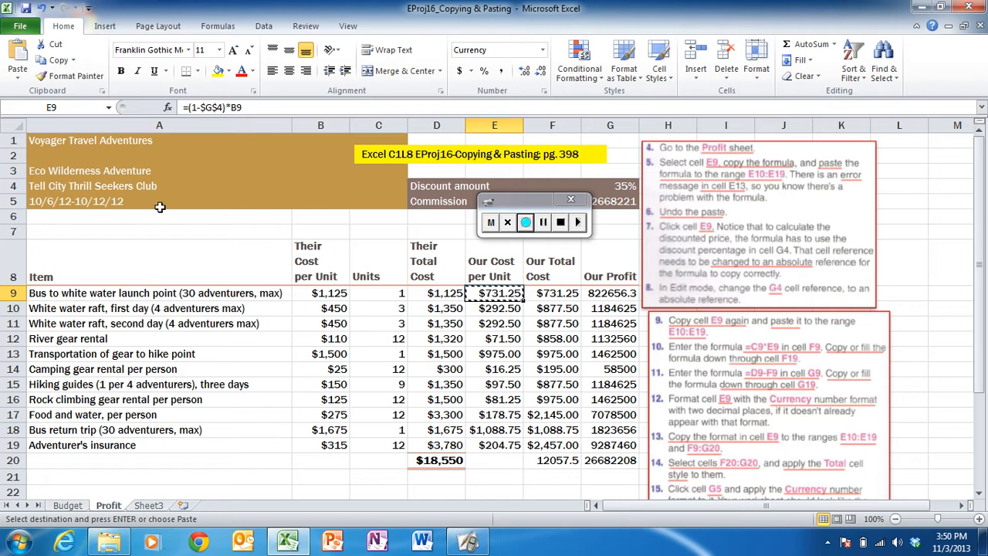
left_click(68, 77)
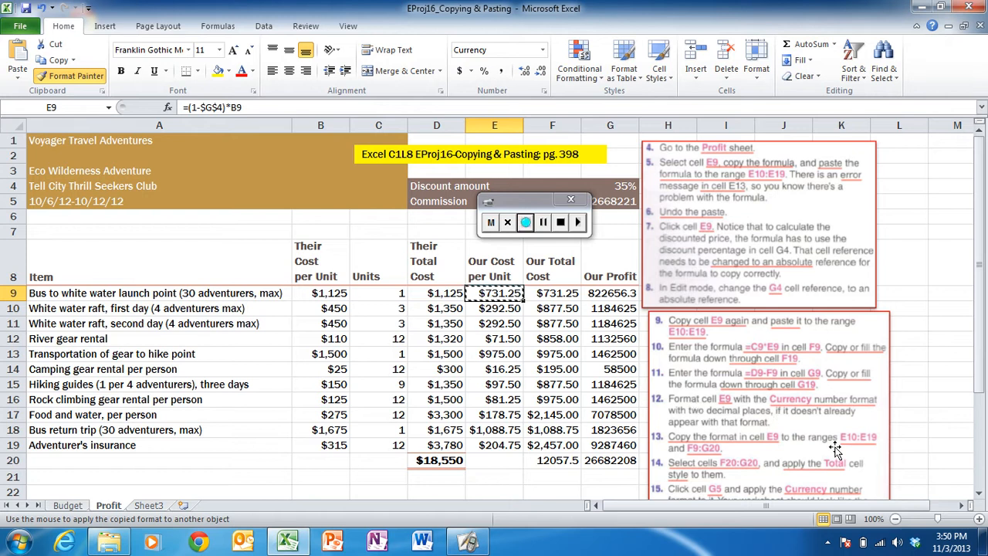
left_click(500, 308)
left_click_drag(500, 308, 503, 442)
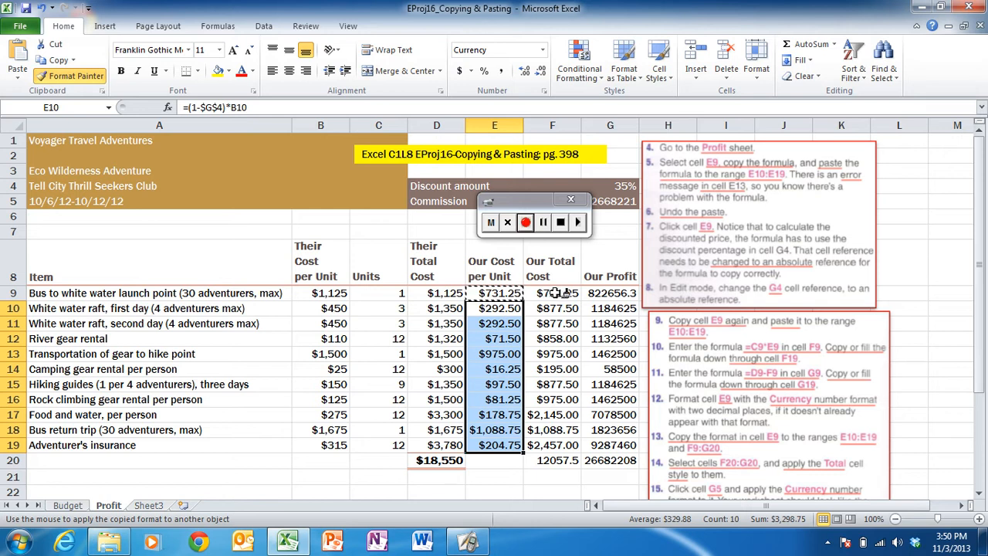
mouse_move(556, 292)
left_mouse_down()
mouse_move(569, 293)
mouse_move(569, 461)
left_mouse_up()
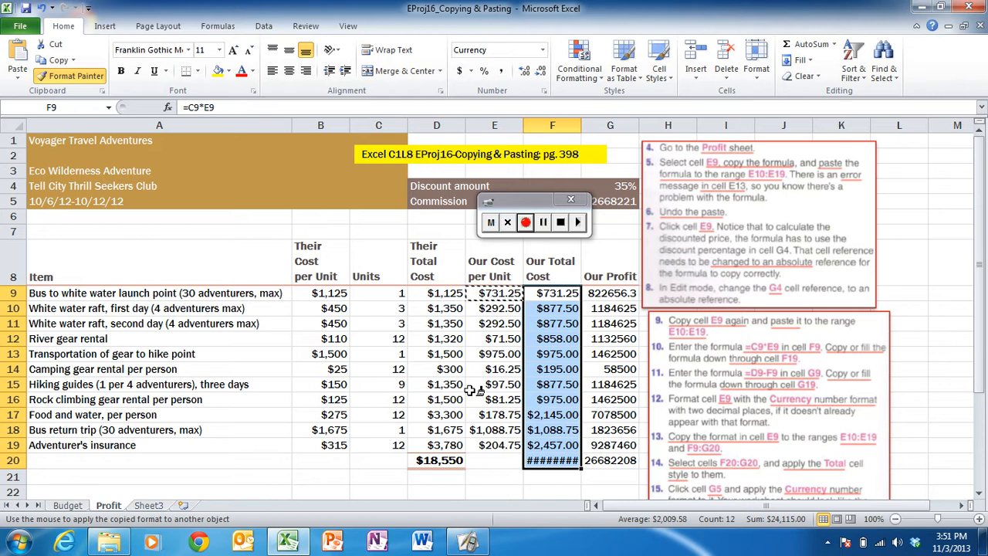
key("Escape")
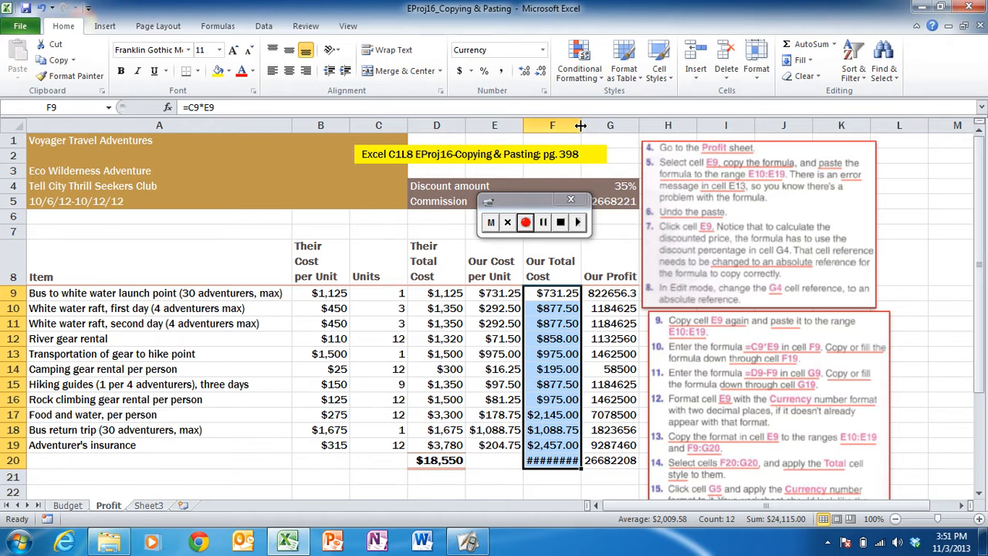
- Undo a manual widening of column F and AutoFit the column to its contents instead
left_click_drag(581, 125, 591, 125)
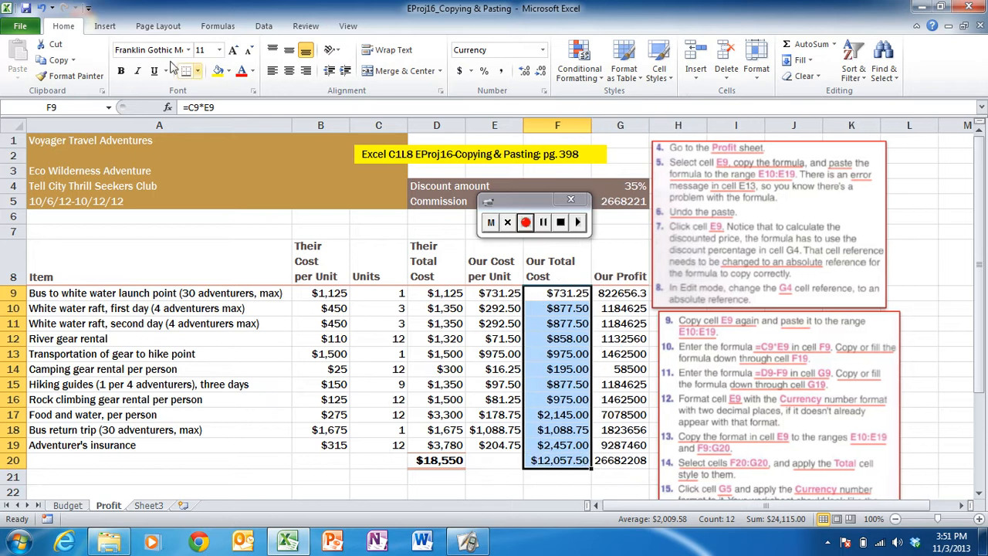
left_click(42, 9)
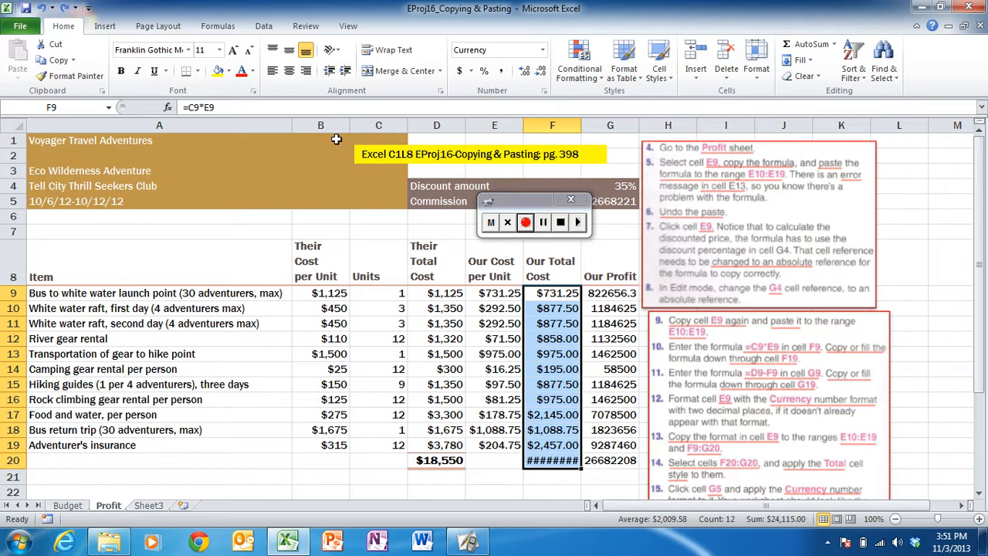
double_click(579, 126)
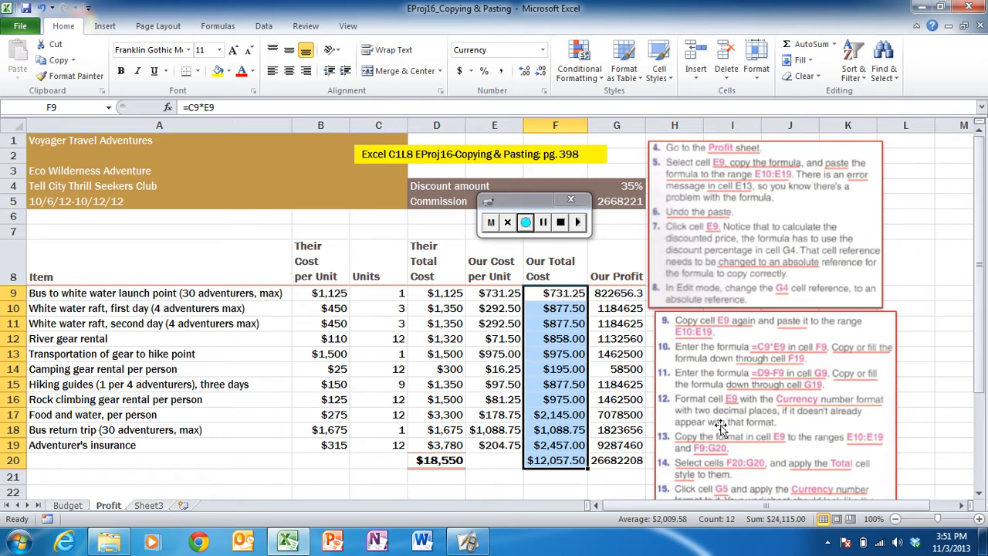
- Apply the Total cell style to cells F20:G20 and compare them with the total in cell D20
left_click(978, 494)
left_click(978, 493)
left_click(978, 494)
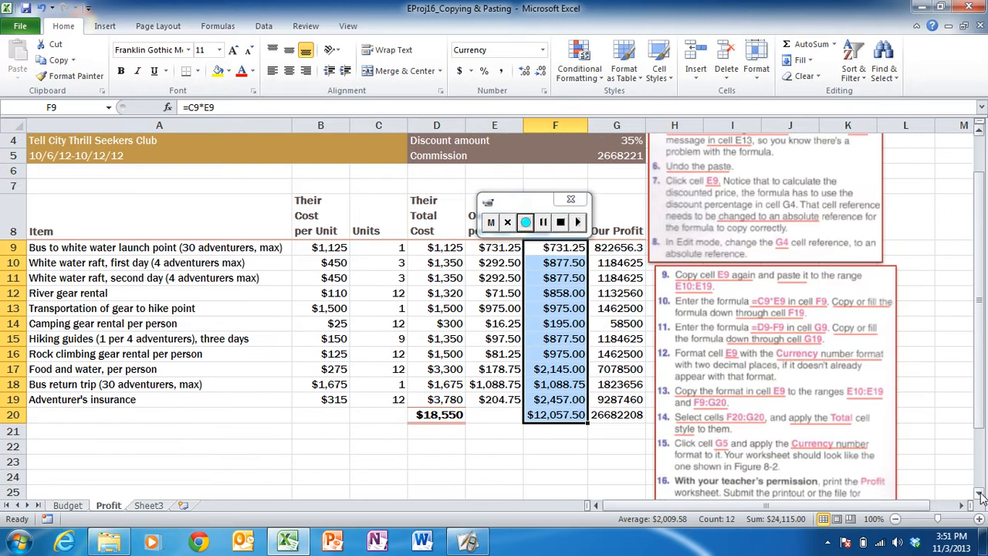
left_click(979, 494)
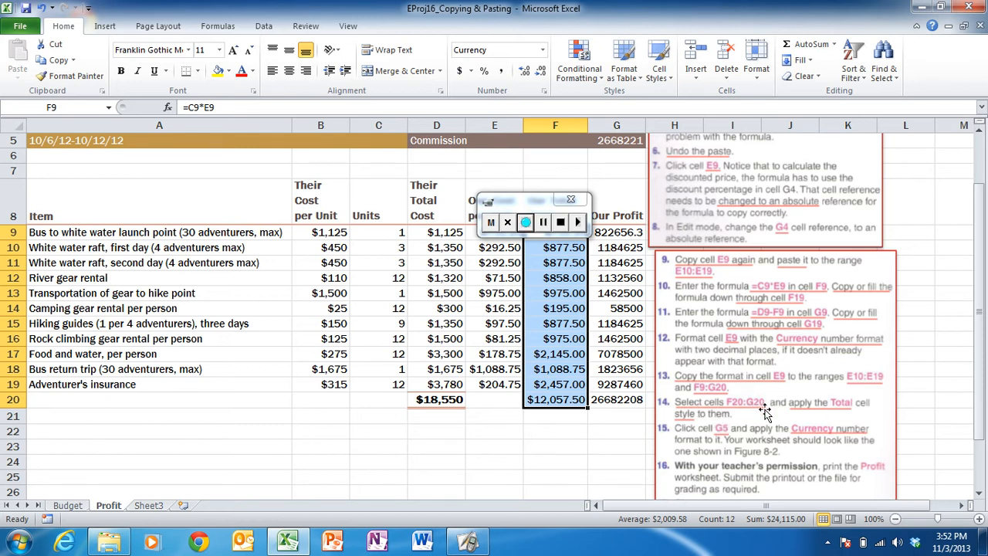
left_click(557, 399)
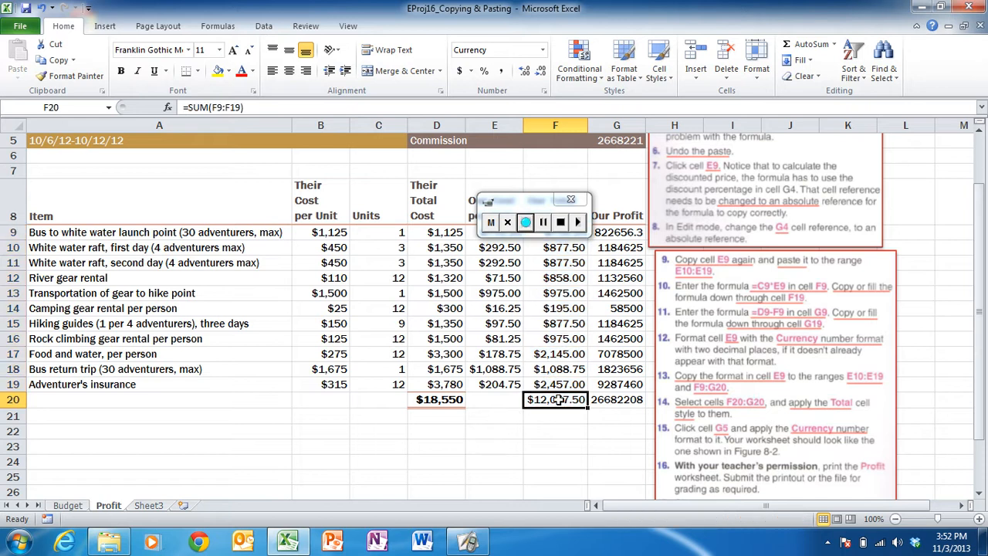
left_click_drag(557, 399, 597, 398)
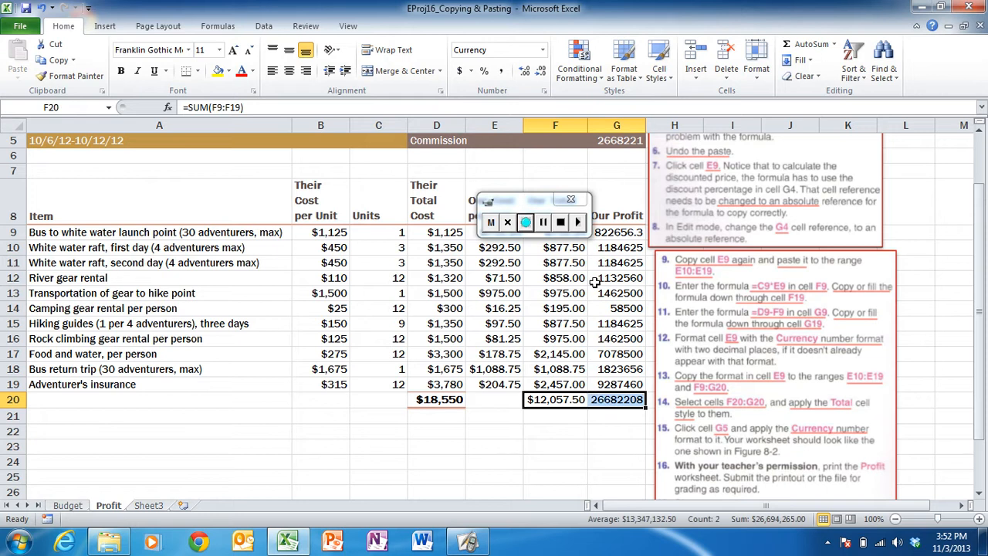
left_click(658, 69)
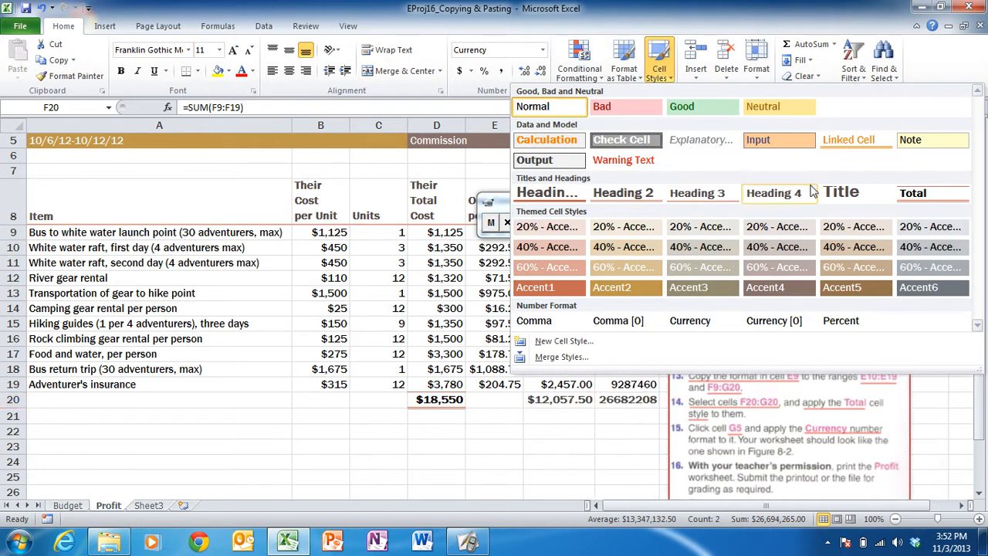
left_click(910, 196)
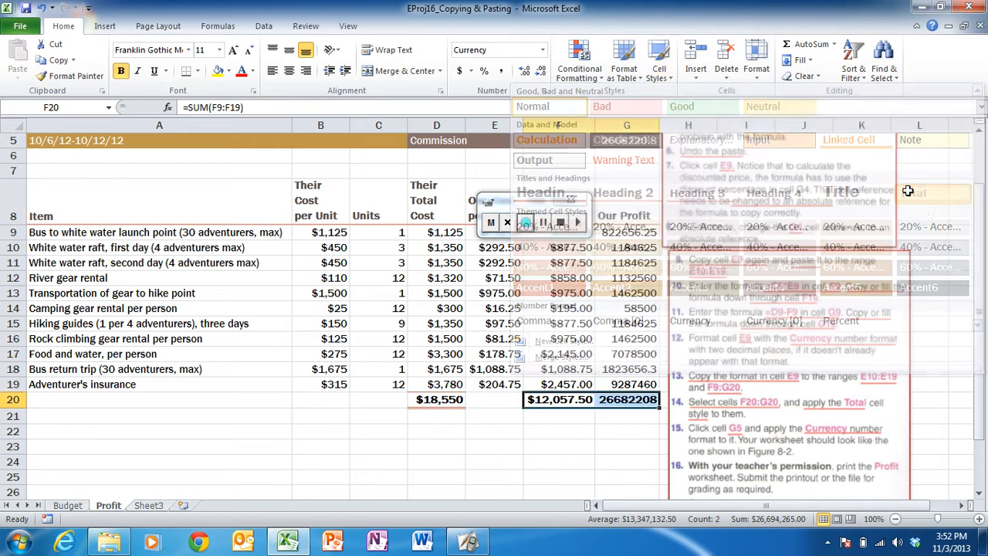
left_click(435, 398)
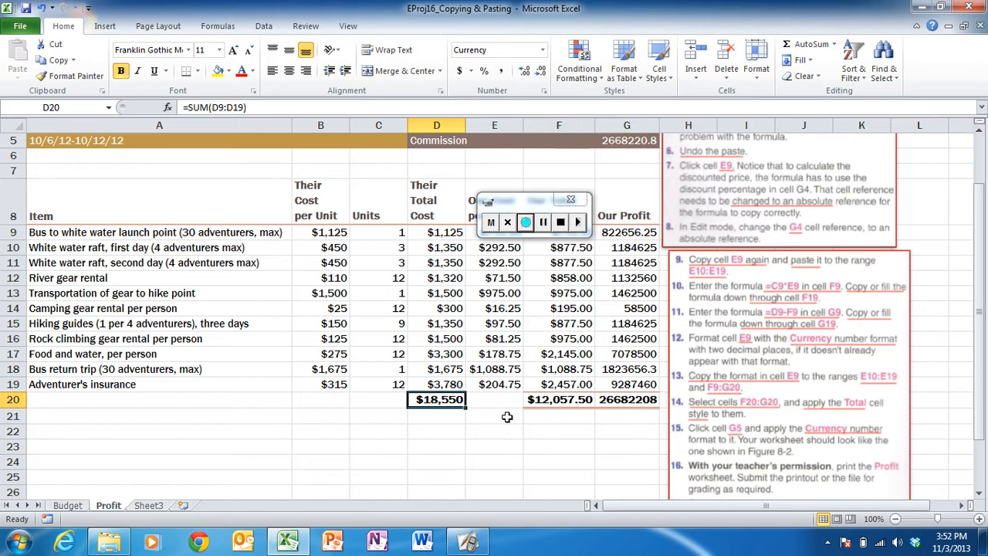
left_click(562, 434)
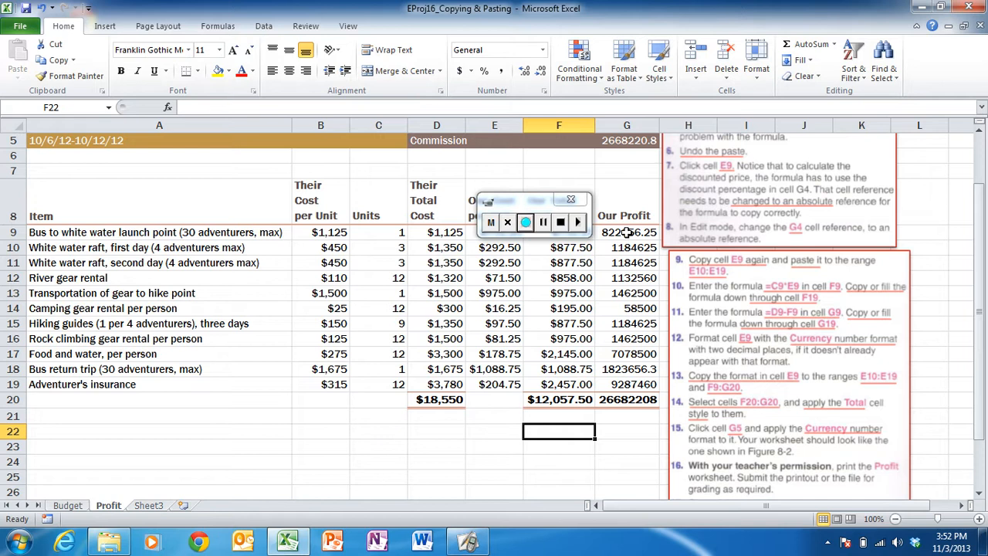
- Format the commission in cell G5 with the Currency number format
left_click(619, 141)
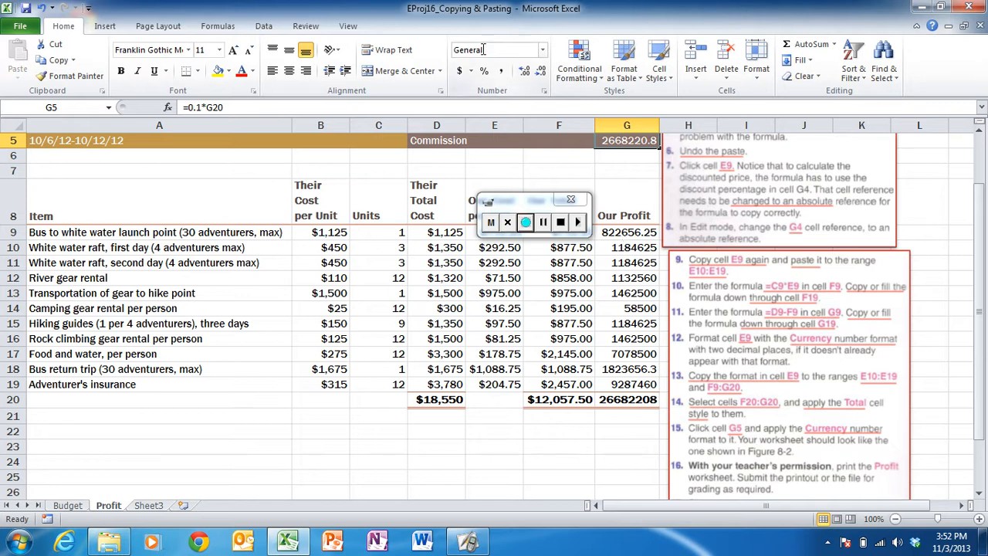
left_click(542, 50)
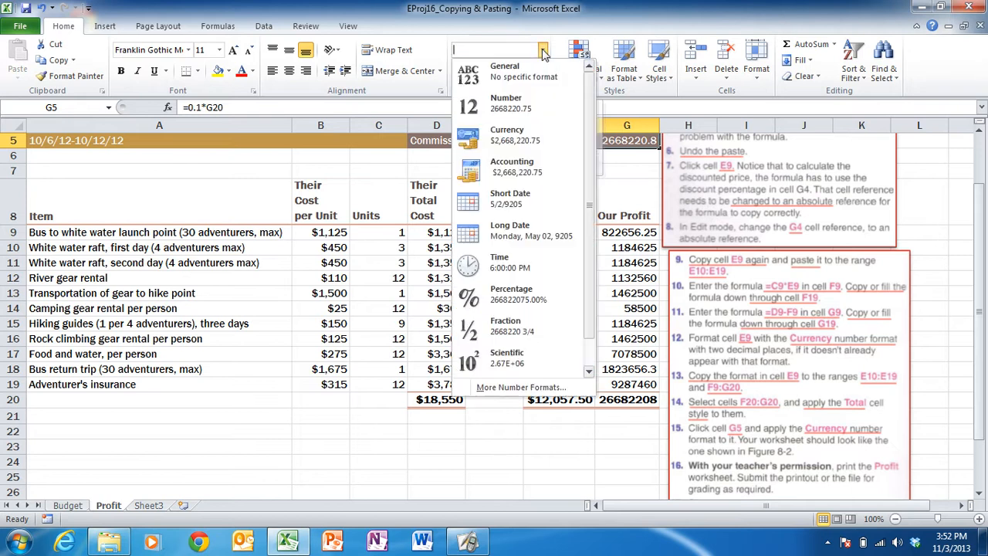
left_click(498, 132)
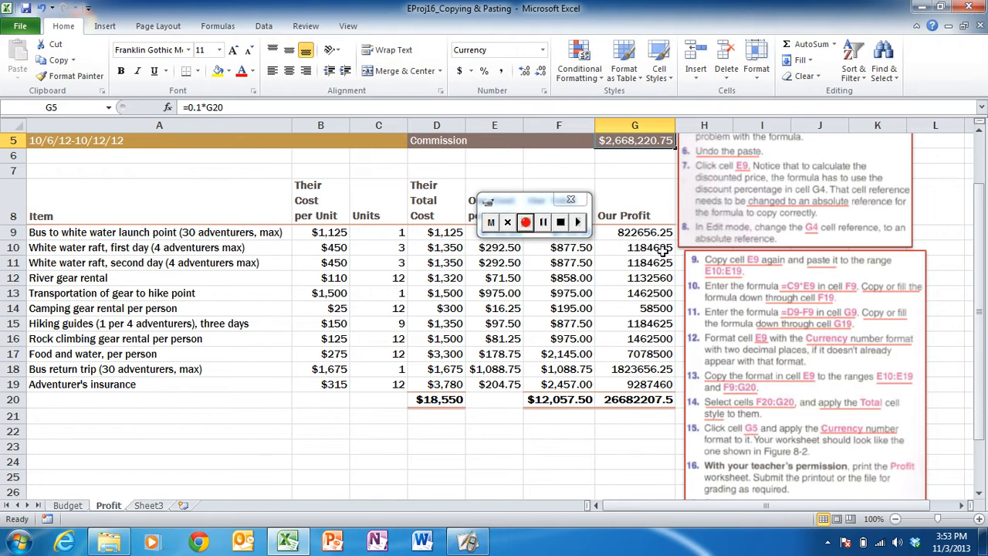
left_click_drag(640, 233, 643, 378)
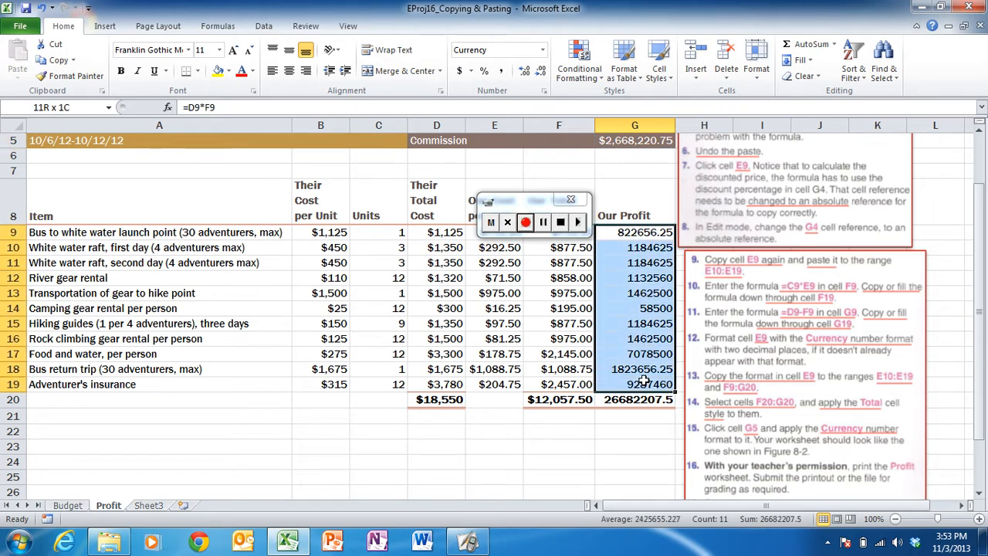
left_click(530, 204)
left_click_drag(531, 204, 517, 167)
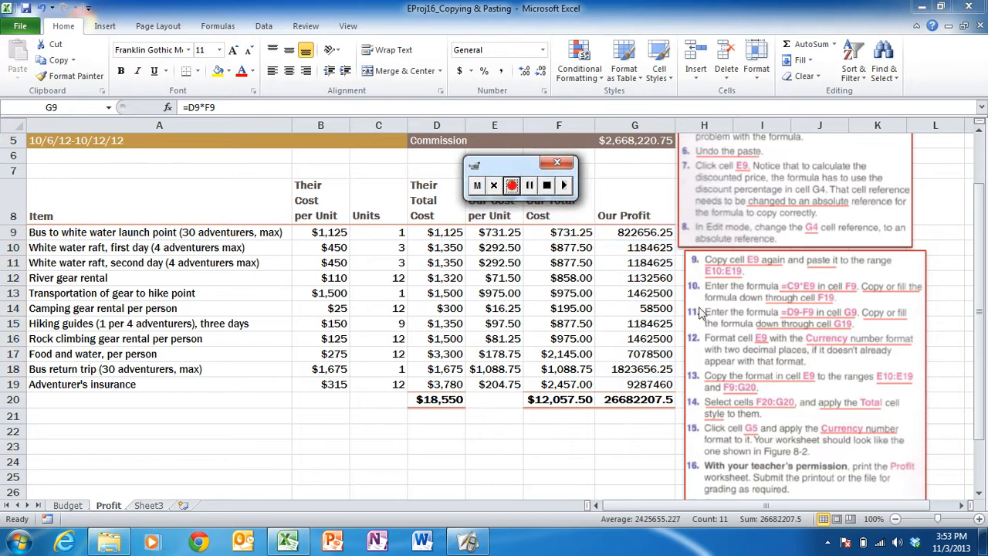
left_click(635, 233)
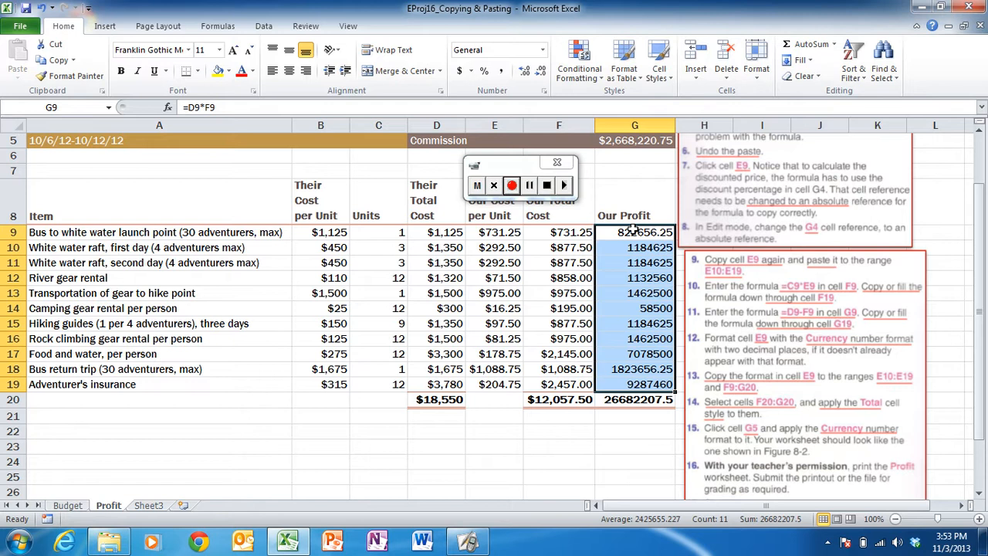
left_click(631, 230)
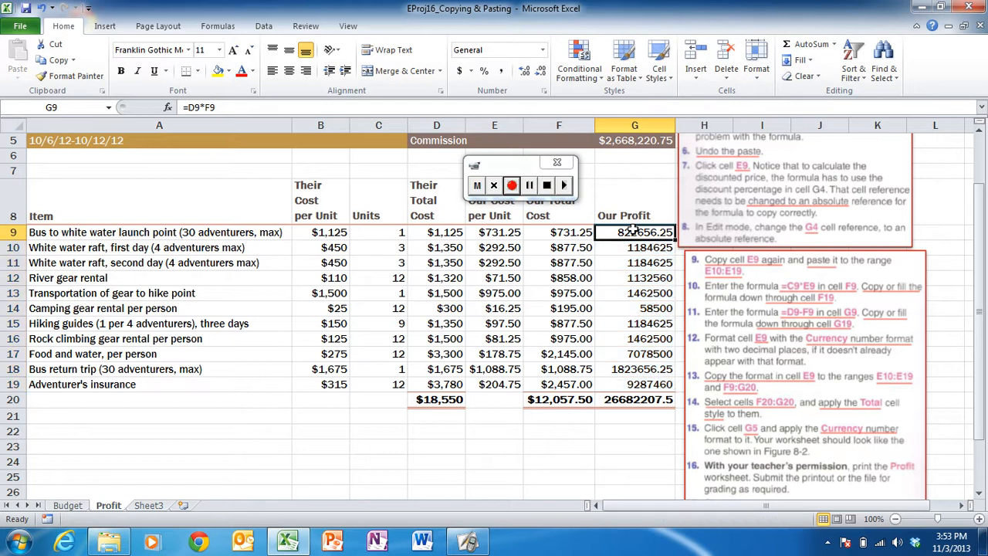
left_click(641, 398)
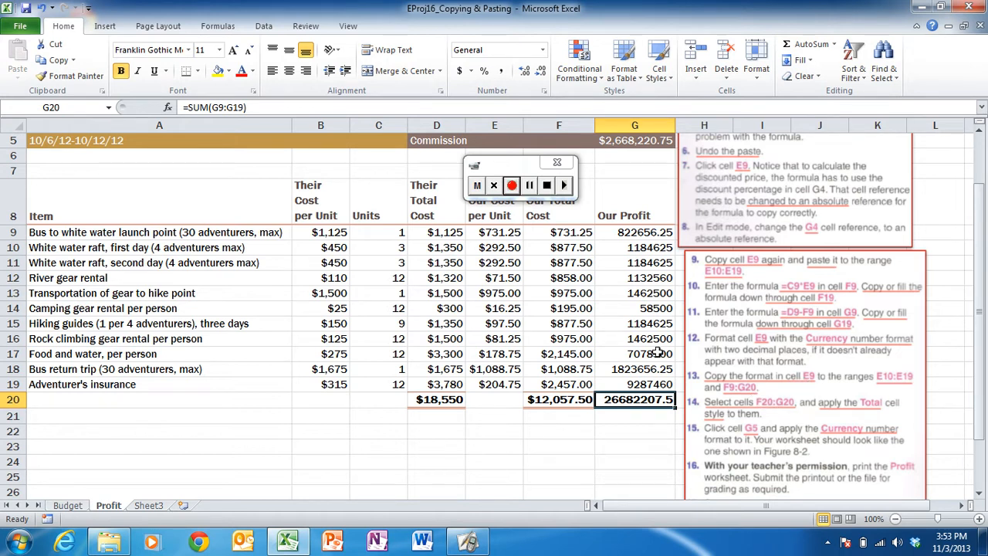
- Copy the format of cell E9 to the range F9:G20 and widen column G so the total in G20 fits
left_click(494, 233)
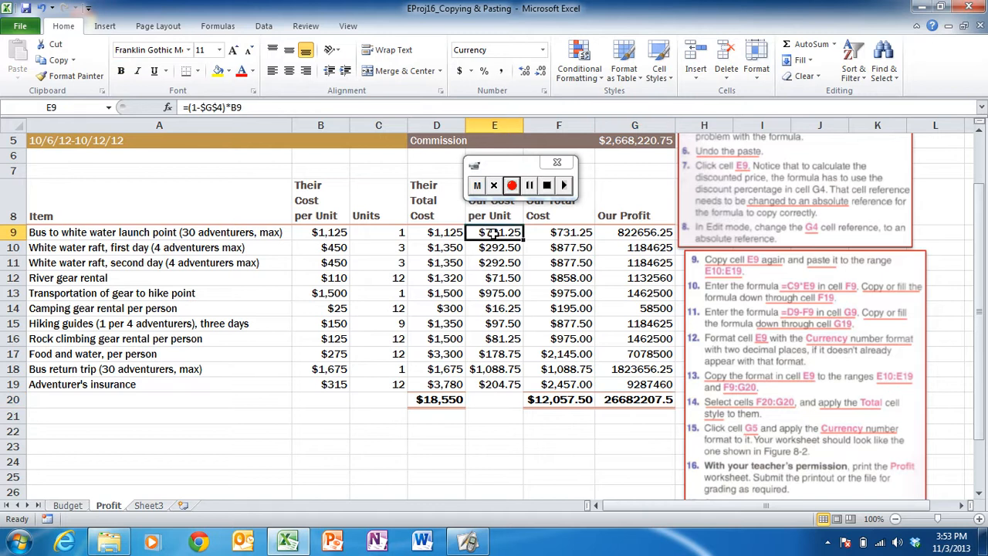
left_click(76, 79)
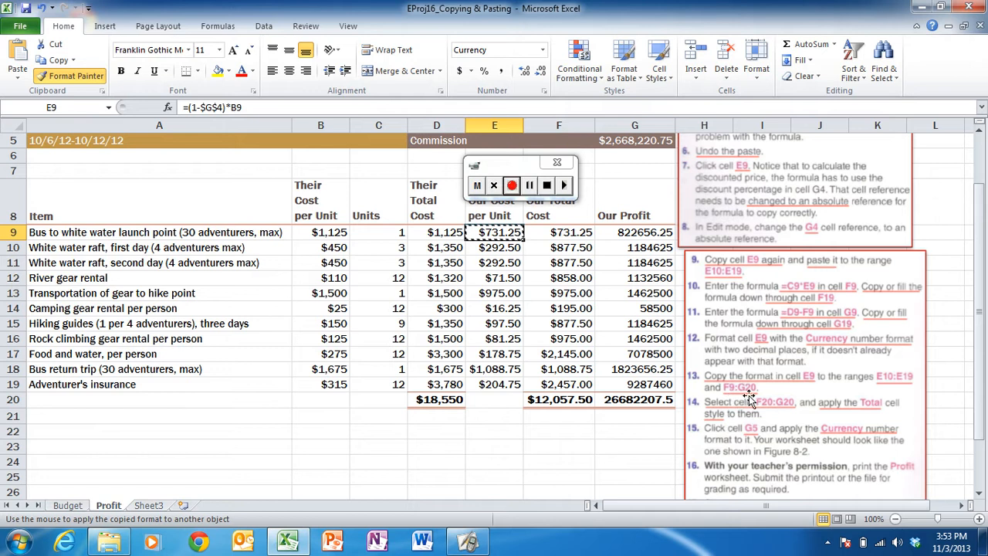
left_click(568, 233)
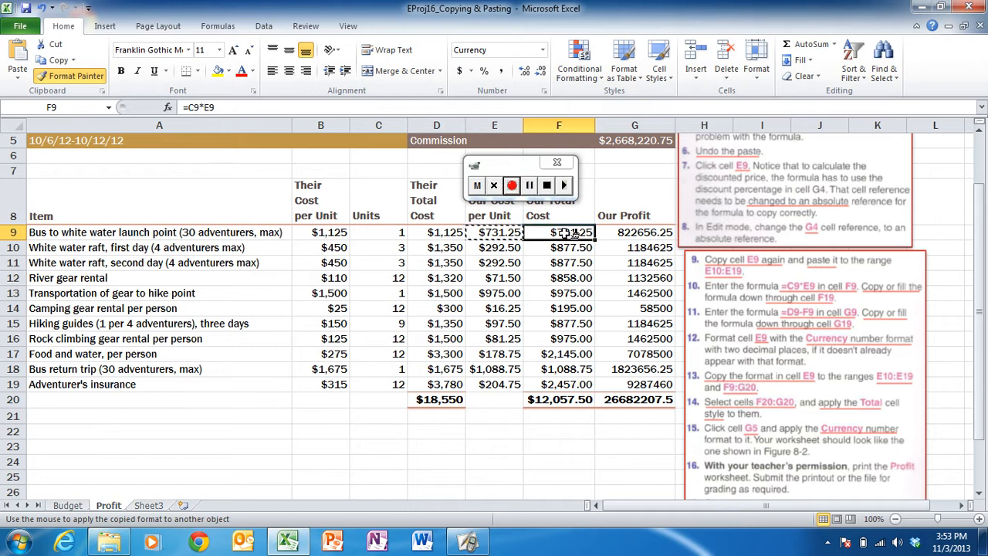
mouse_move(568, 233)
left_mouse_down()
mouse_move(628, 227)
mouse_move(622, 299)
mouse_move(634, 399)
left_mouse_up()
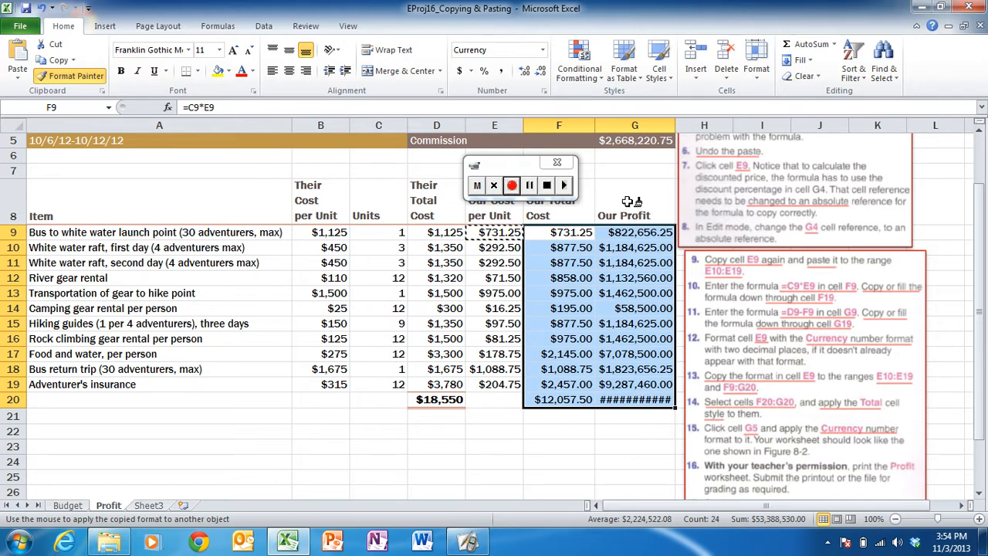
key("Escape")
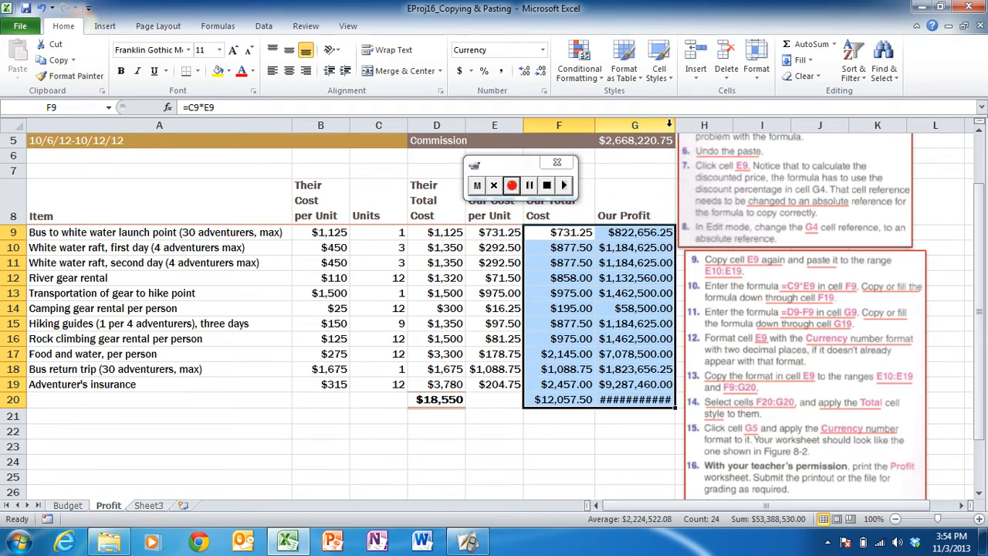
left_click_drag(675, 125, 683, 125)
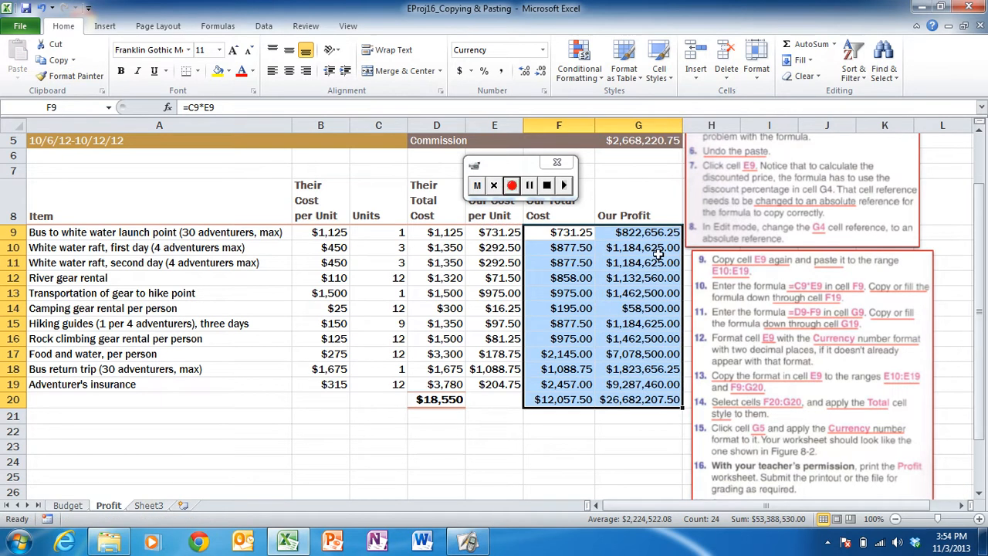
left_click(649, 416)
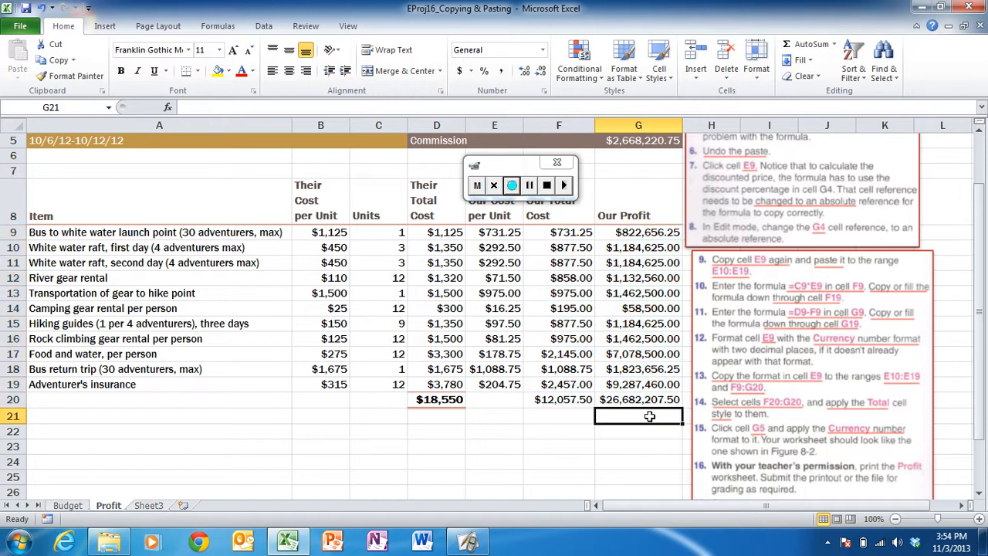